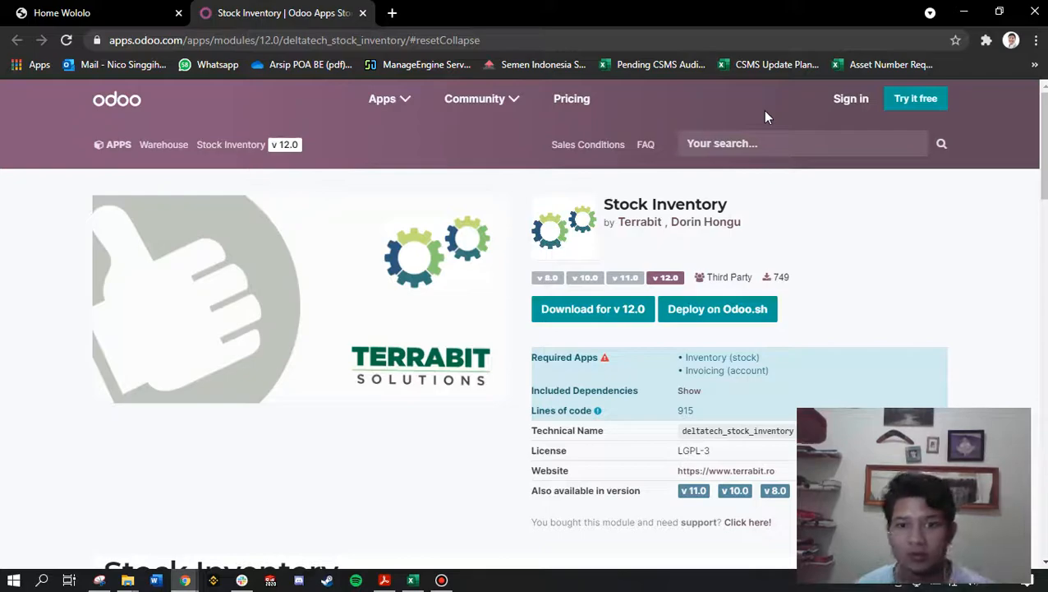
click(607, 200)
drag(606, 200, 749, 201)
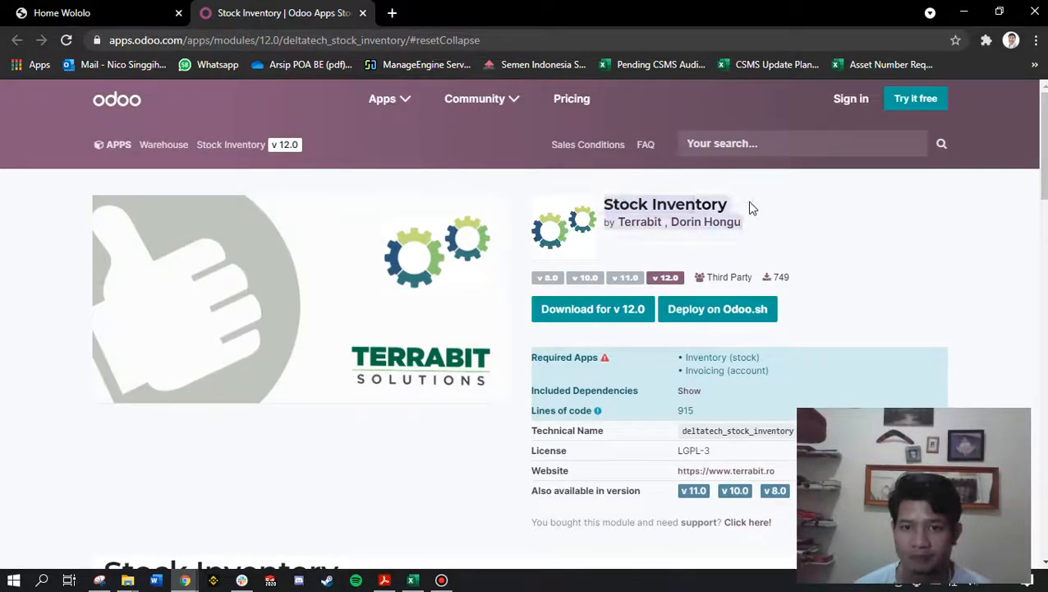
click(743, 198)
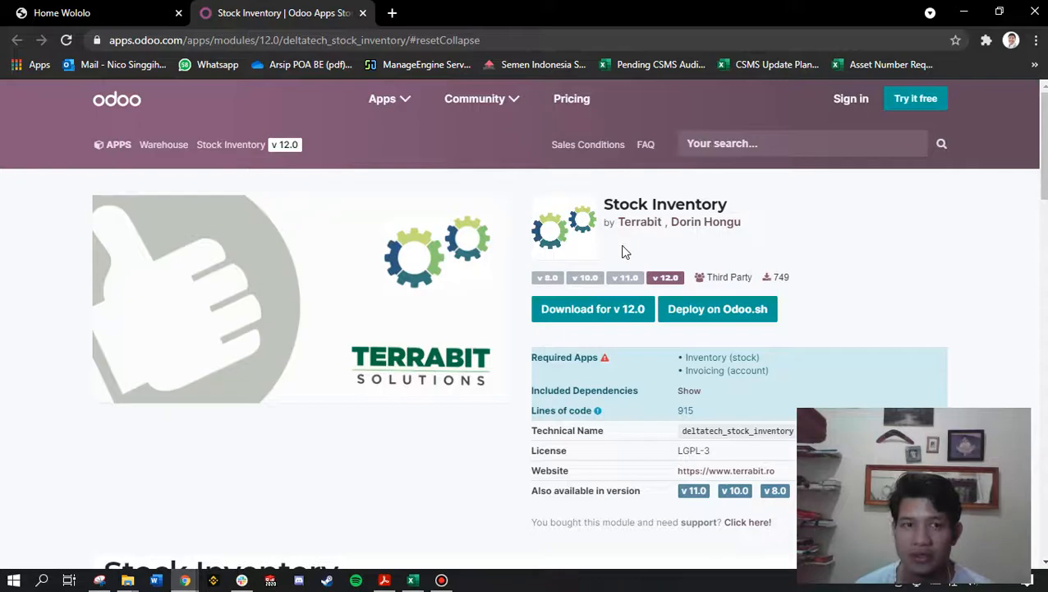
mouse_move(495, 41)
mouse_down()
mouse_move(85, 52)
mouse_move(503, 42)
mouse_up()
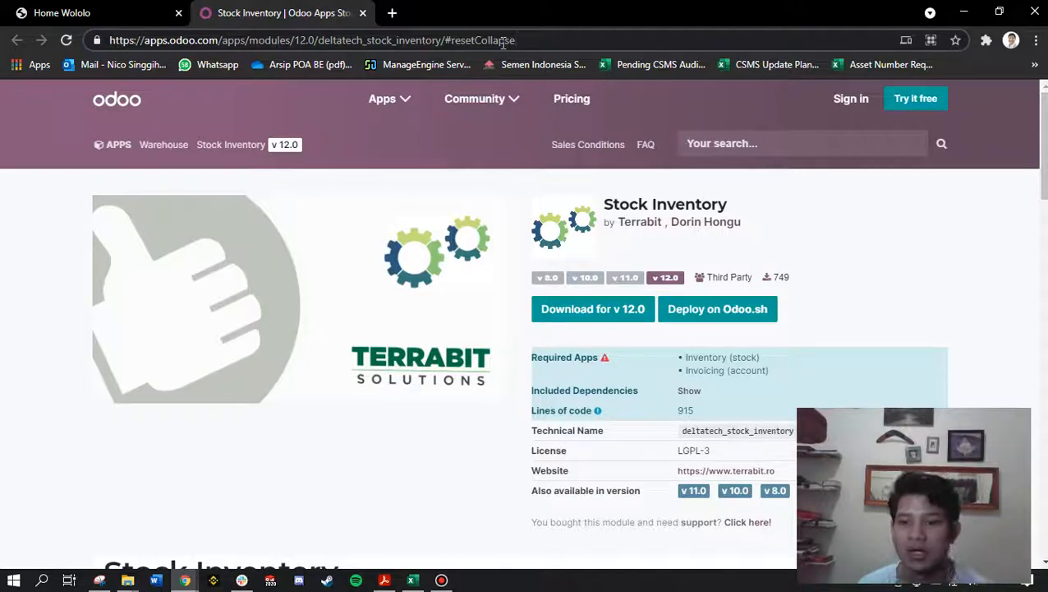
drag(526, 40, 107, 49)
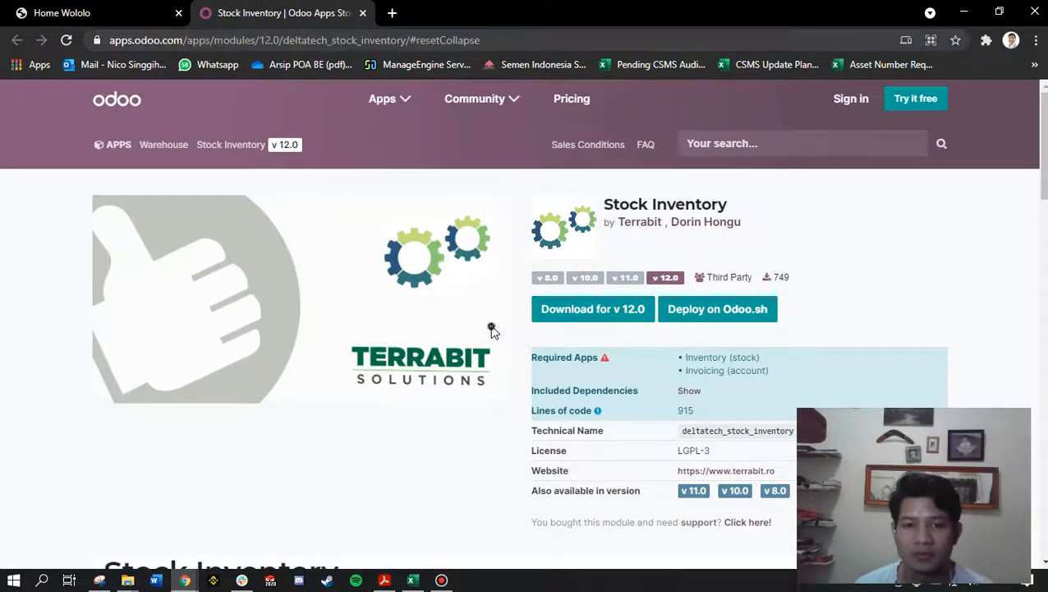
Step: Download the Stock Inventory module for v 12.0, dismiss the download bar and switch to the Downloads folder in File Explorer
click(542, 316)
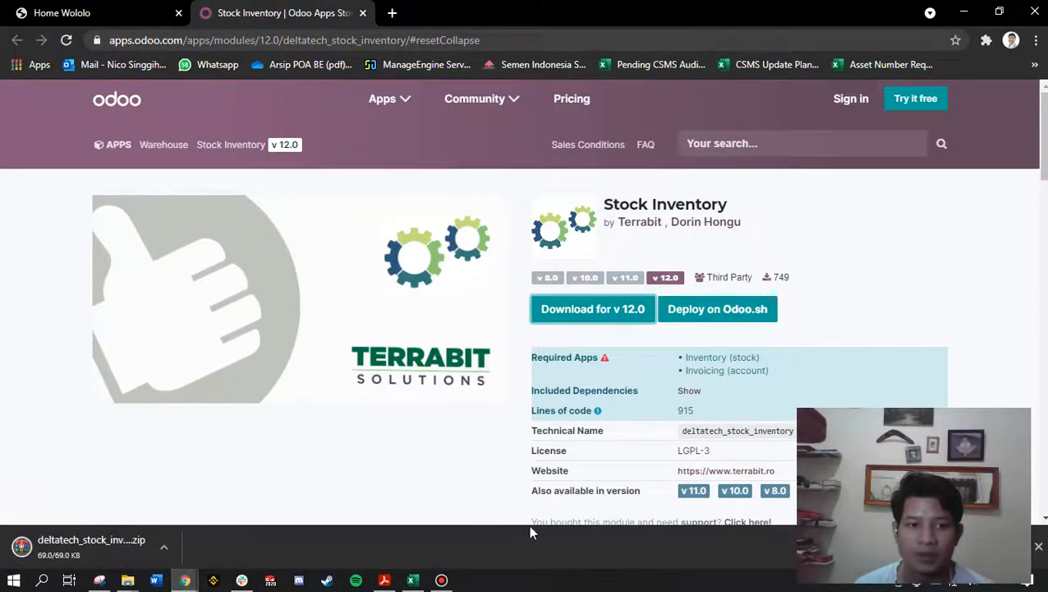
click(1039, 548)
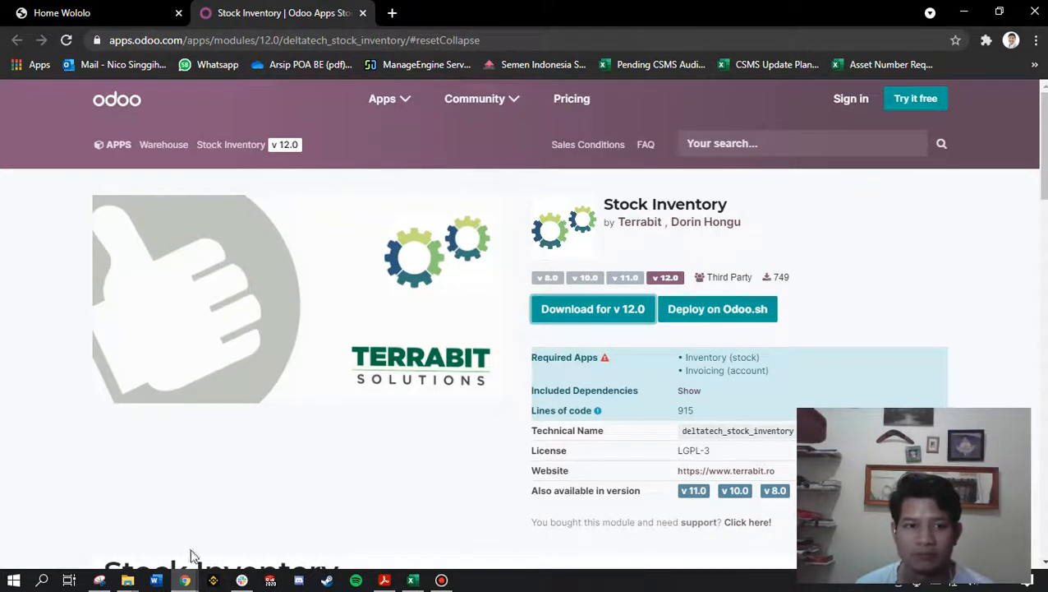
mouse_move(128, 580)
click(234, 510)
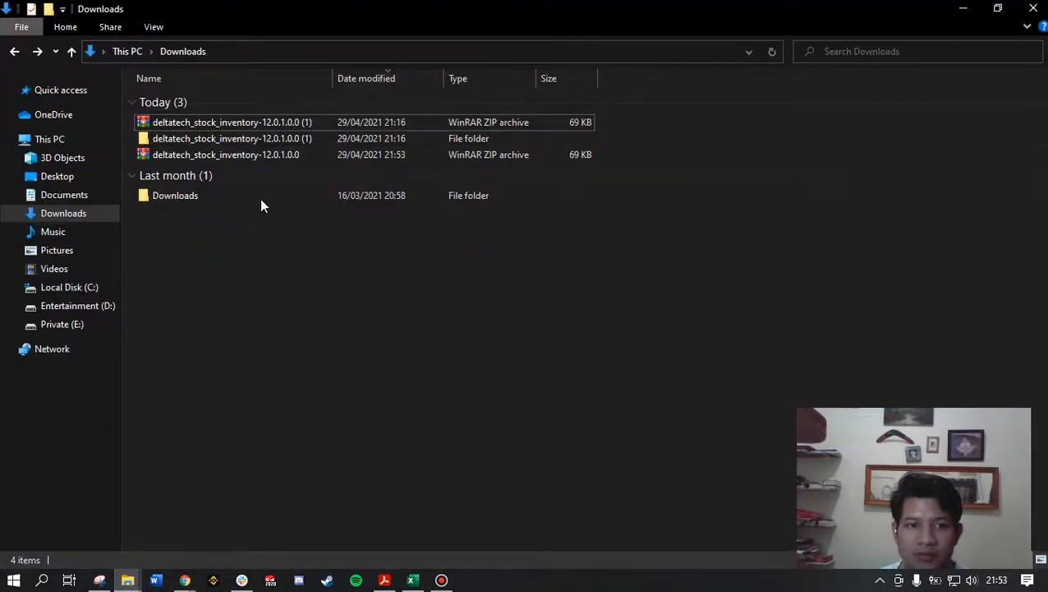
Step: Delete the older deltatech_stock_inventory-12.0.1.0.0 (1) archive and the extracted folder of the same name from Downloads
click(304, 129)
key(Delete)
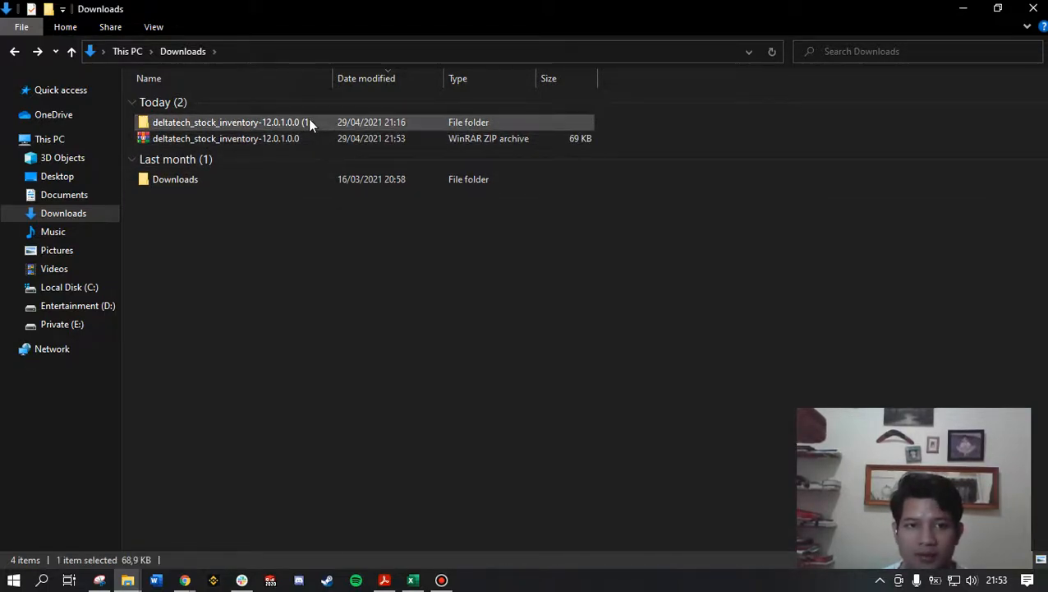
key(Delete)
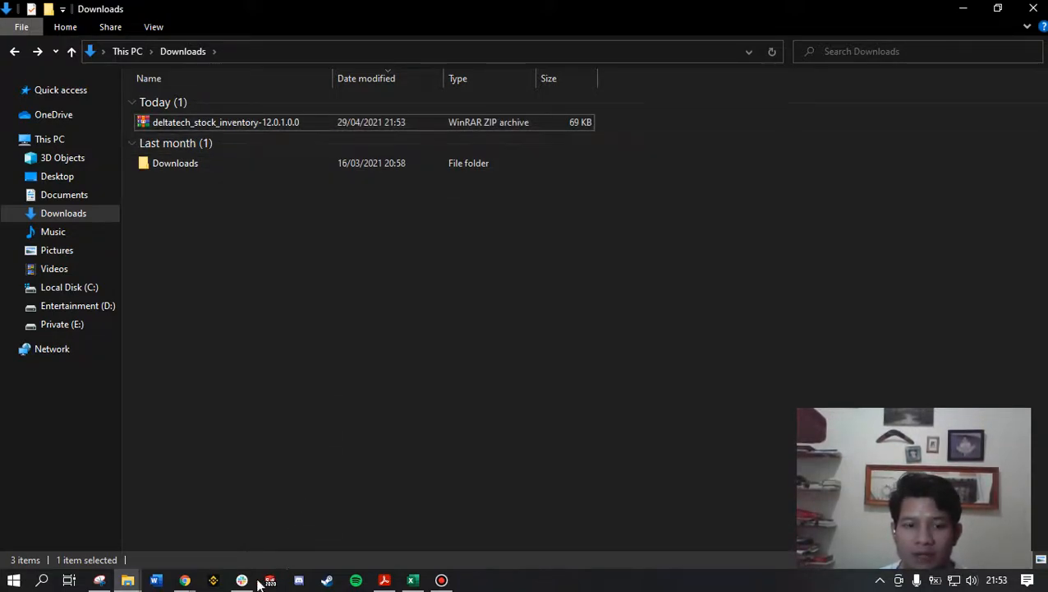
Step: Return to the Stock Inventory page in Chrome and review its required apps, Inventory (stock) and Invoicing (account)
mouse_move(185, 580)
click(270, 521)
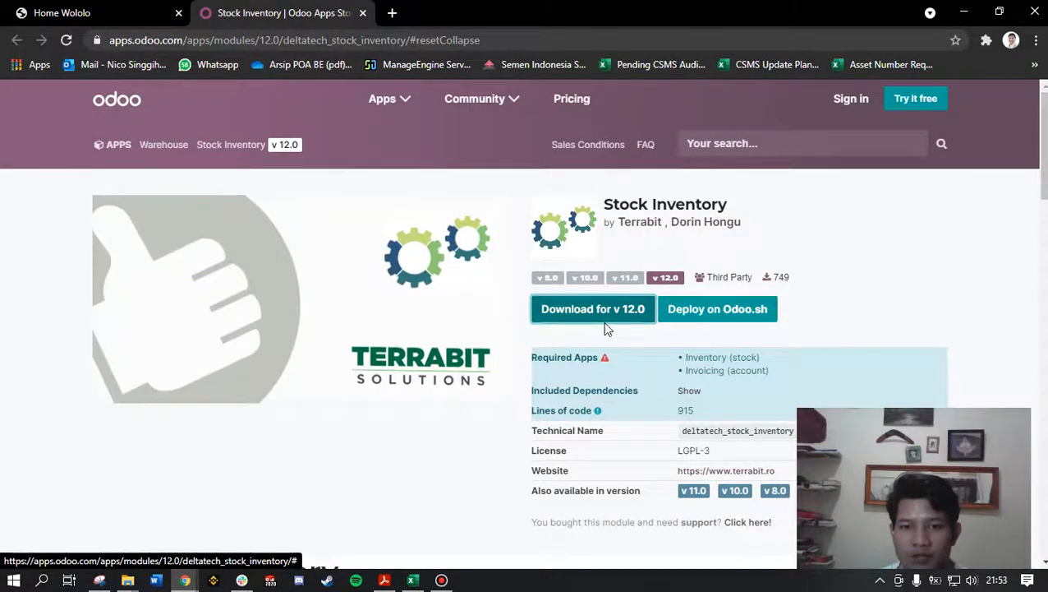
scroll(624, 353, down, 1)
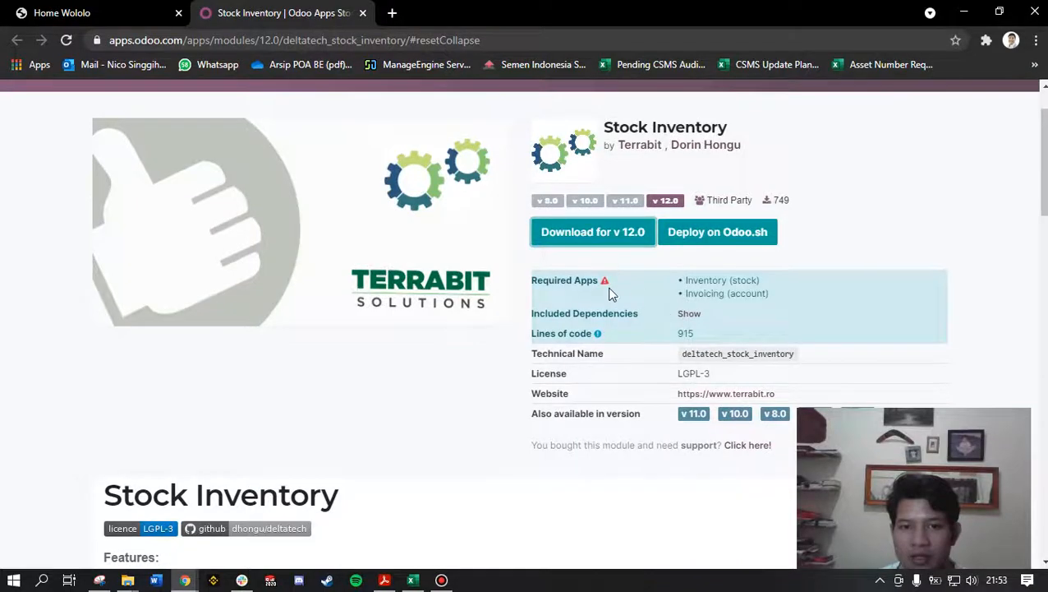
double_click(578, 283)
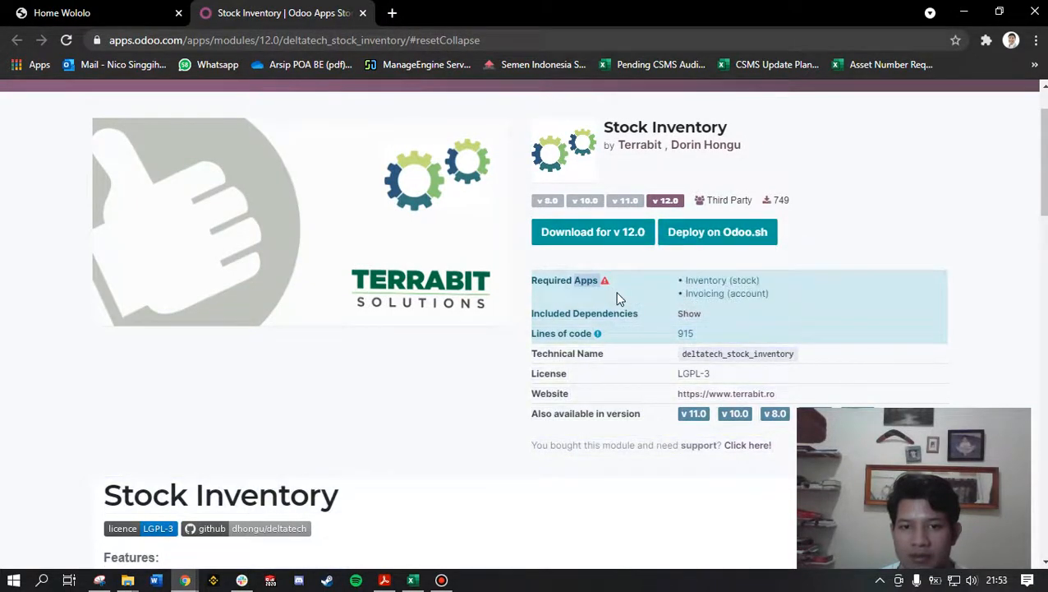
drag(687, 280, 769, 281)
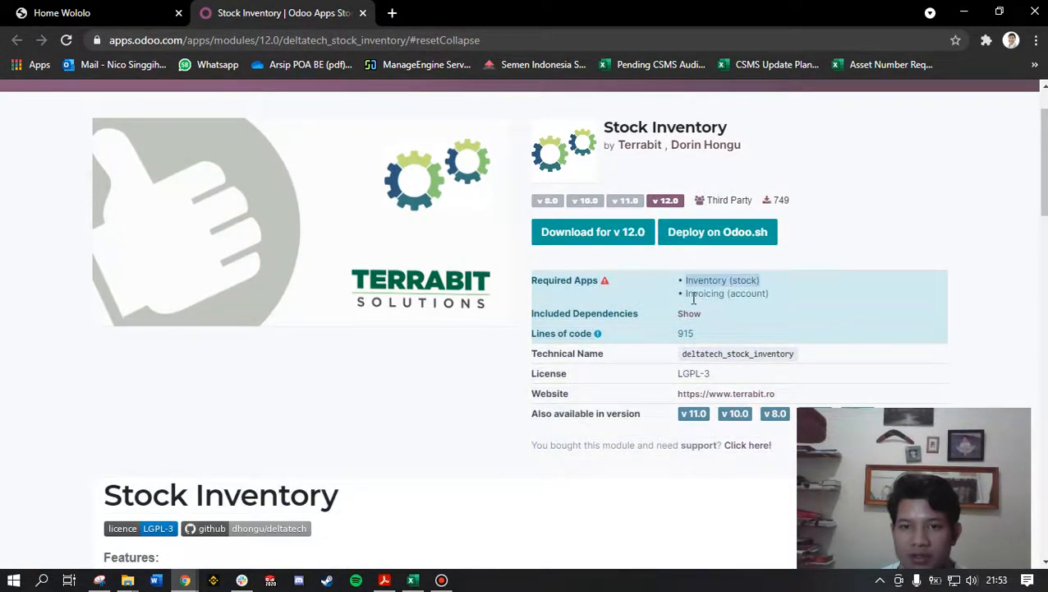
drag(685, 295, 772, 301)
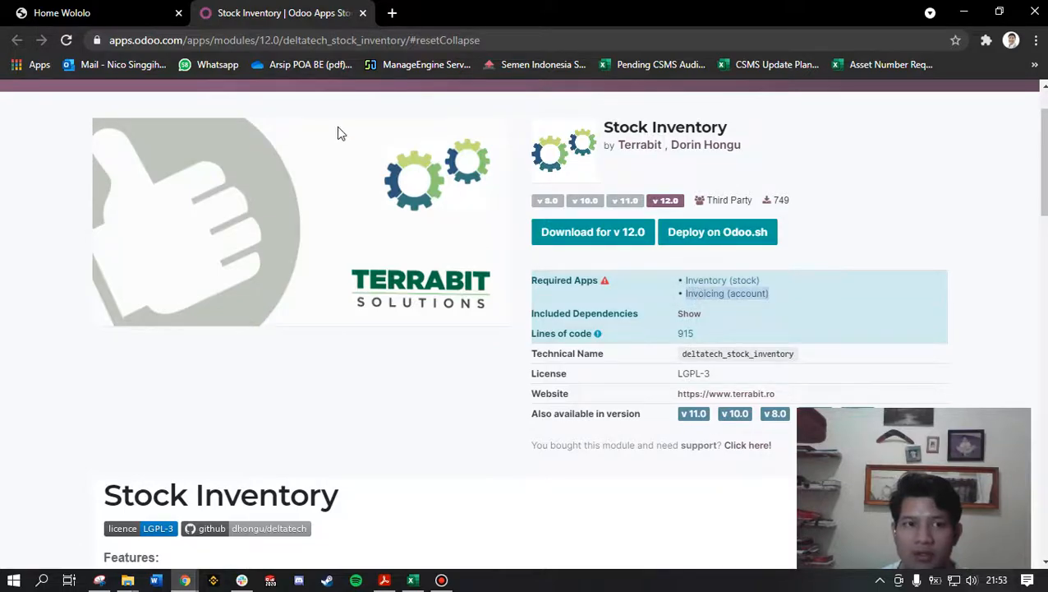
Step: Open the Apps list in the local Odoo site on localhost:8069
click(94, 8)
click(49, 97)
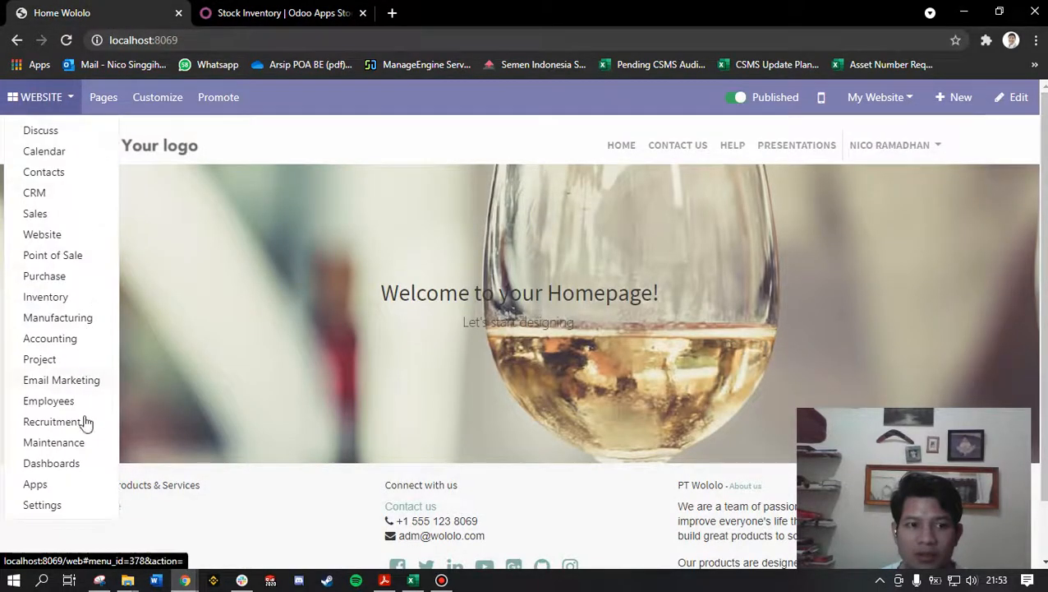
click(61, 487)
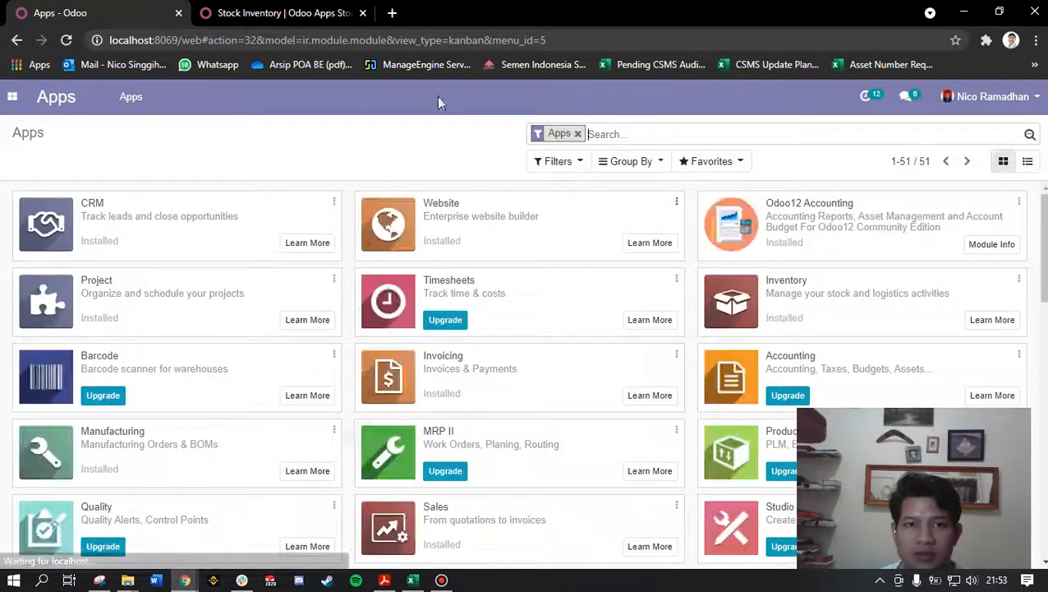
click(299, 10)
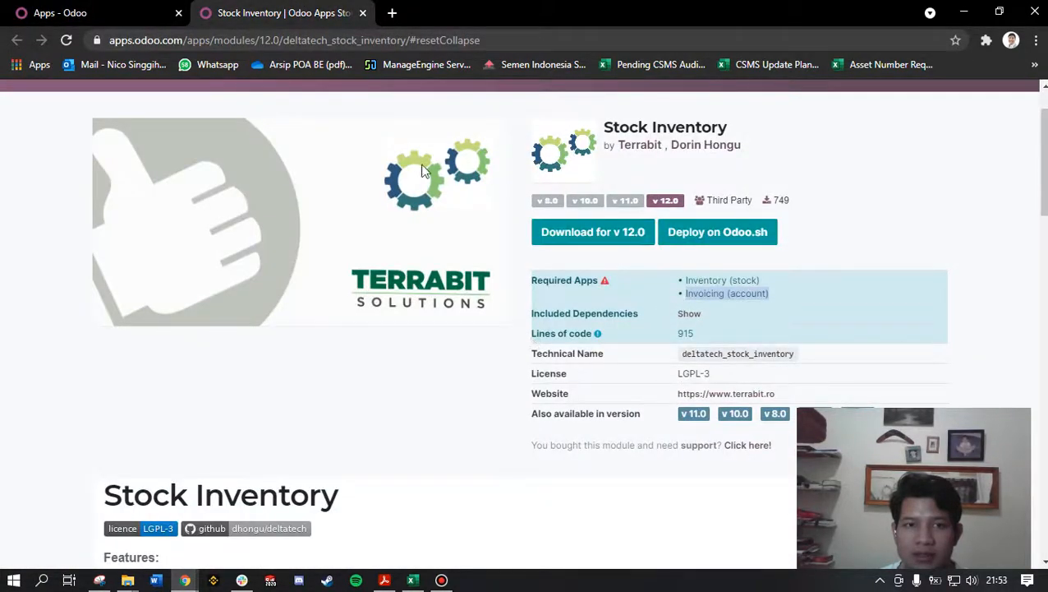
click(88, 11)
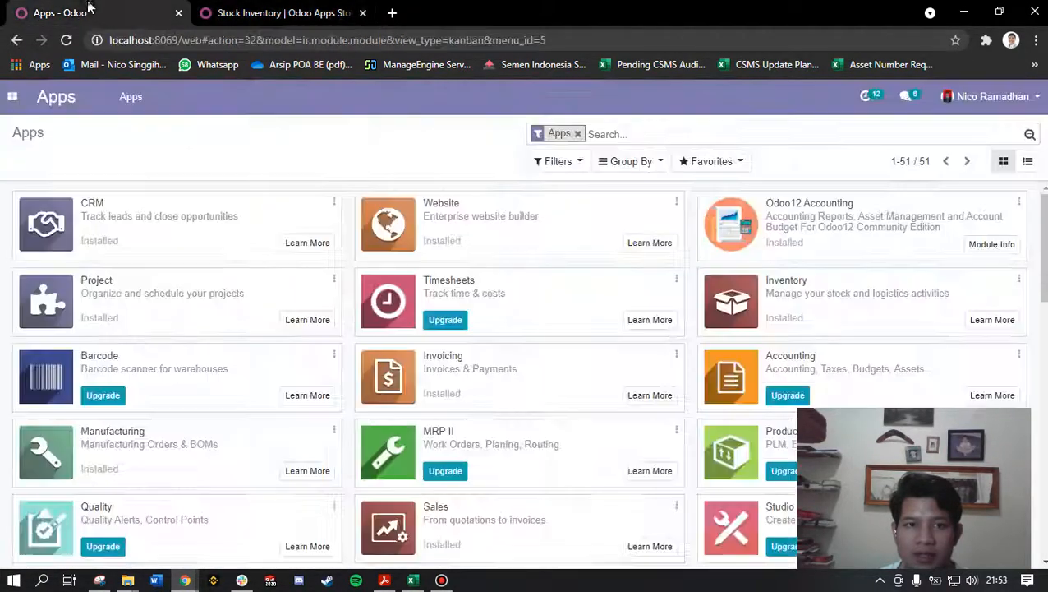
Step: Search all modules for "inventory" without the Apps filter and compare with the module's Inventory (stock) requirement
click(578, 134)
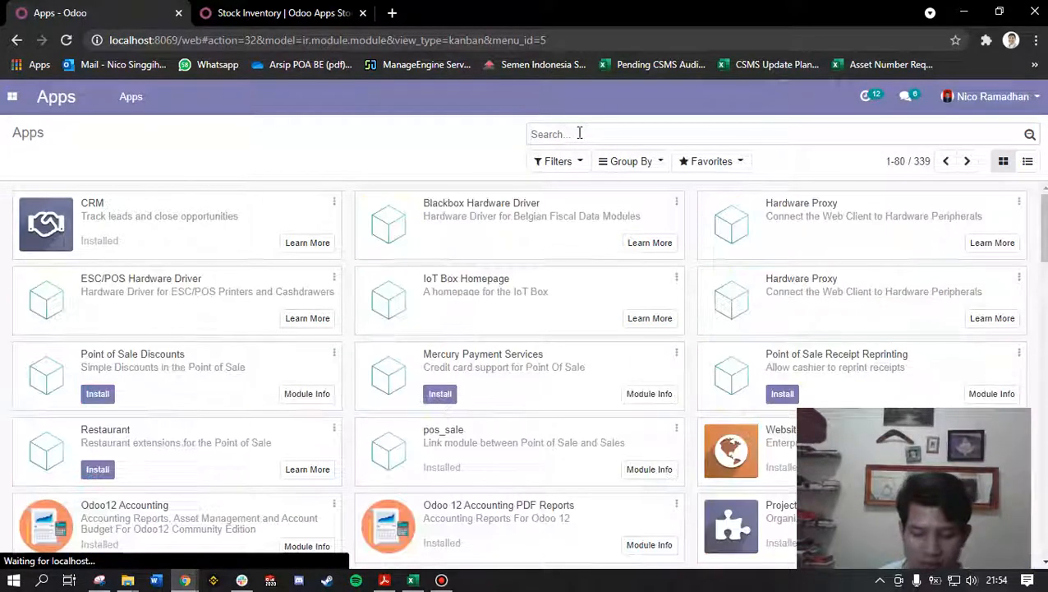
text(inventor)
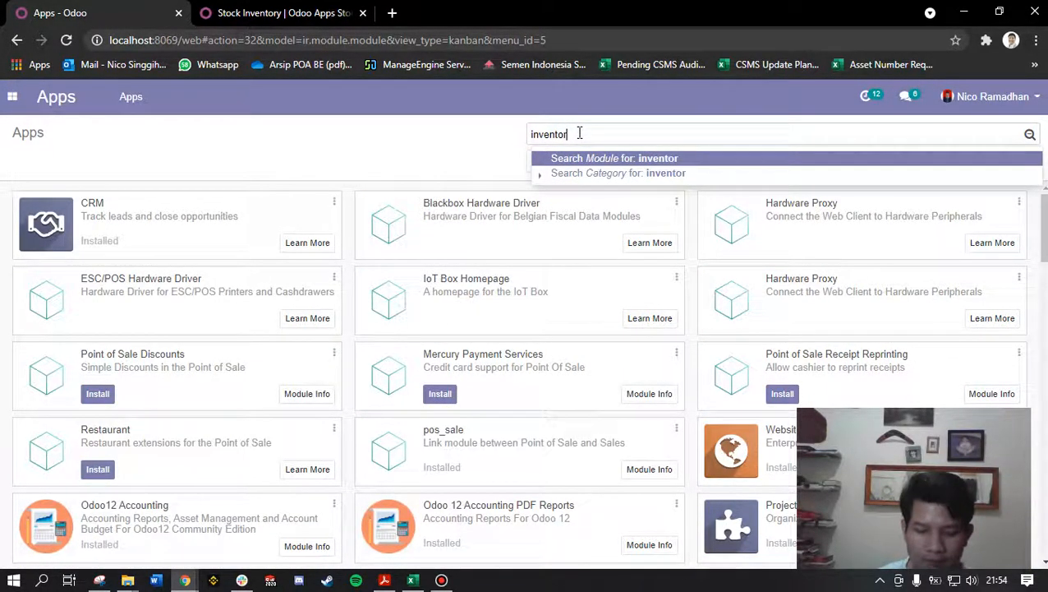
text(y)
key(Return)
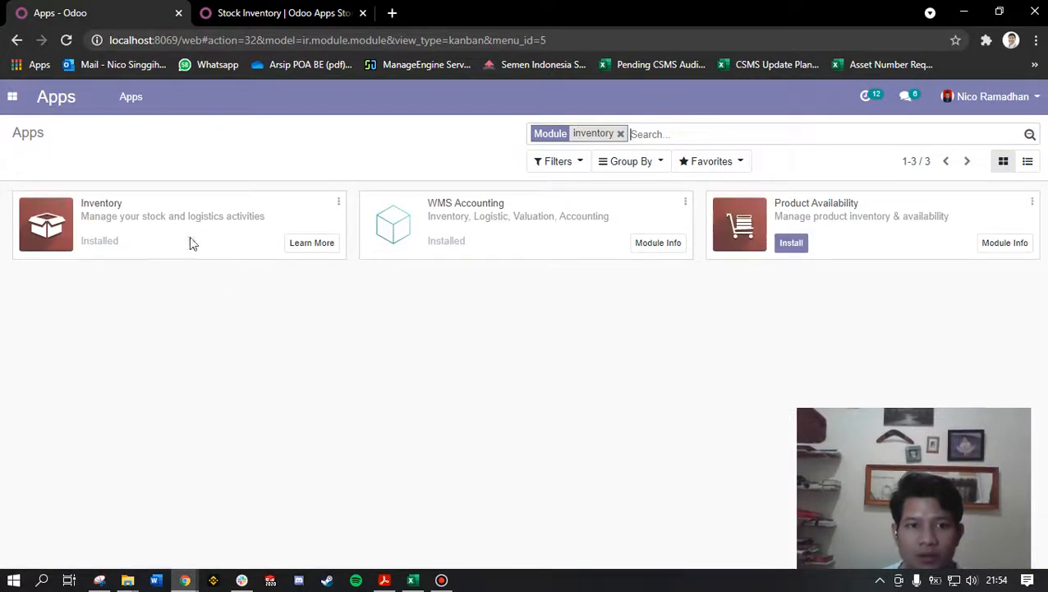
click(279, 12)
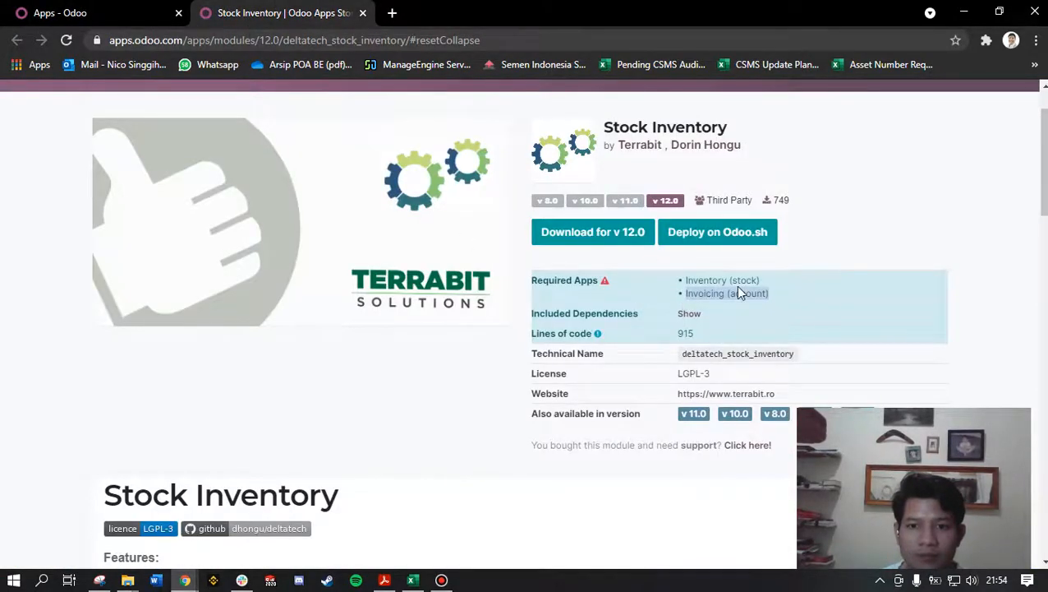
drag(730, 280, 761, 283)
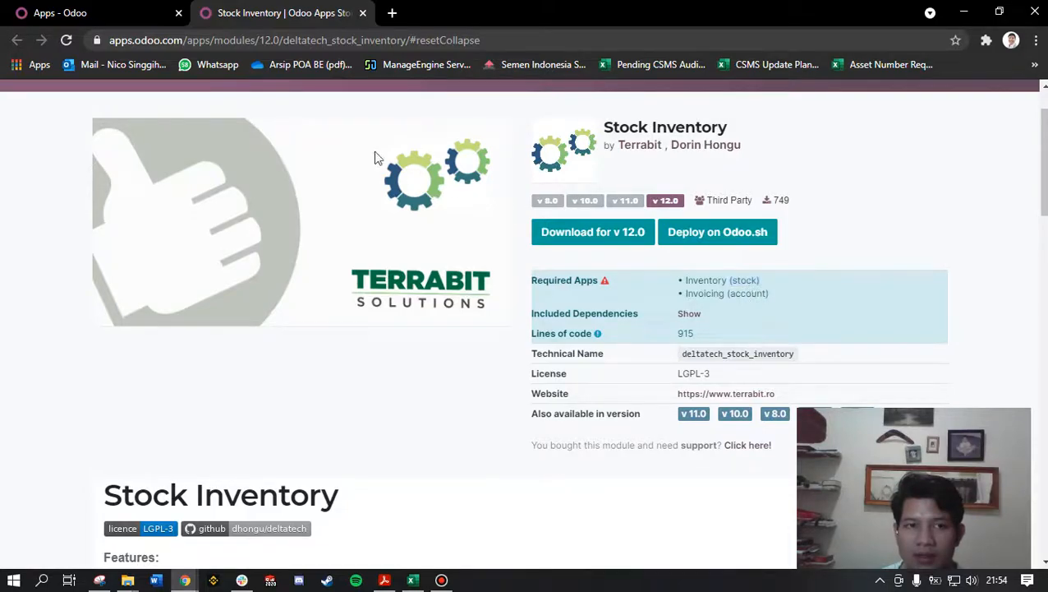
Step: Activate developer mode in the local Odoo settings
click(127, 10)
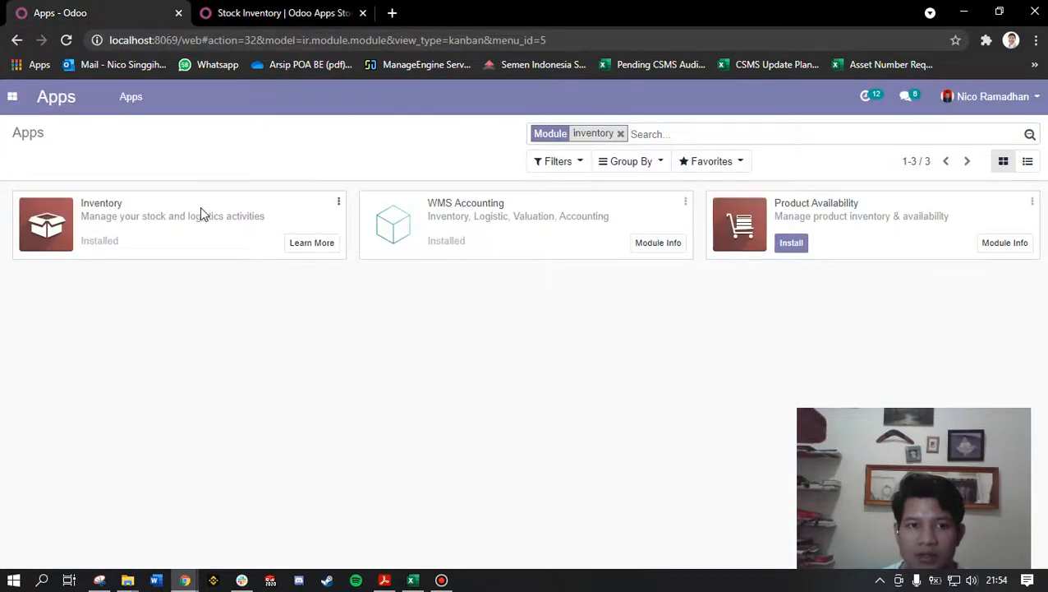
click(12, 96)
click(53, 476)
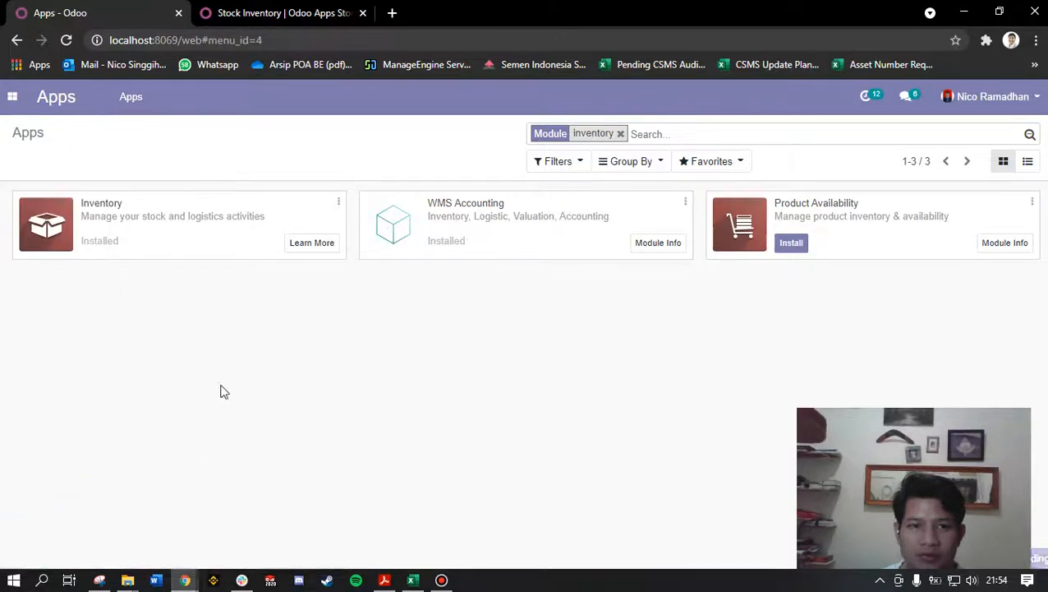
click(943, 352)
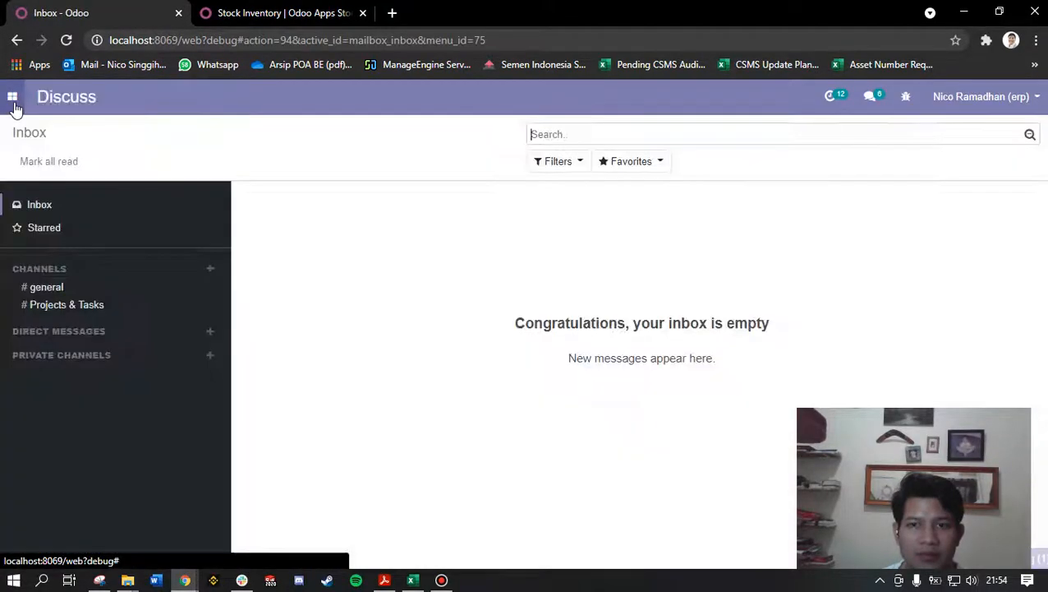
Step: Reopen the Apps list in developer mode, remove the Apps filter and search modules for "inventory"
click(14, 106)
click(33, 477)
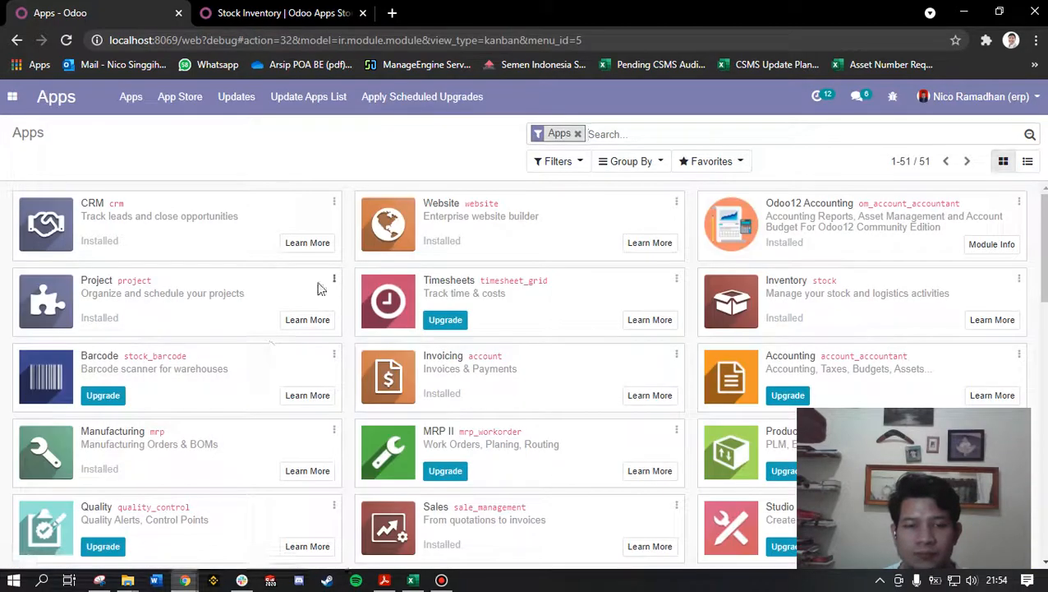
key(BackSpace)
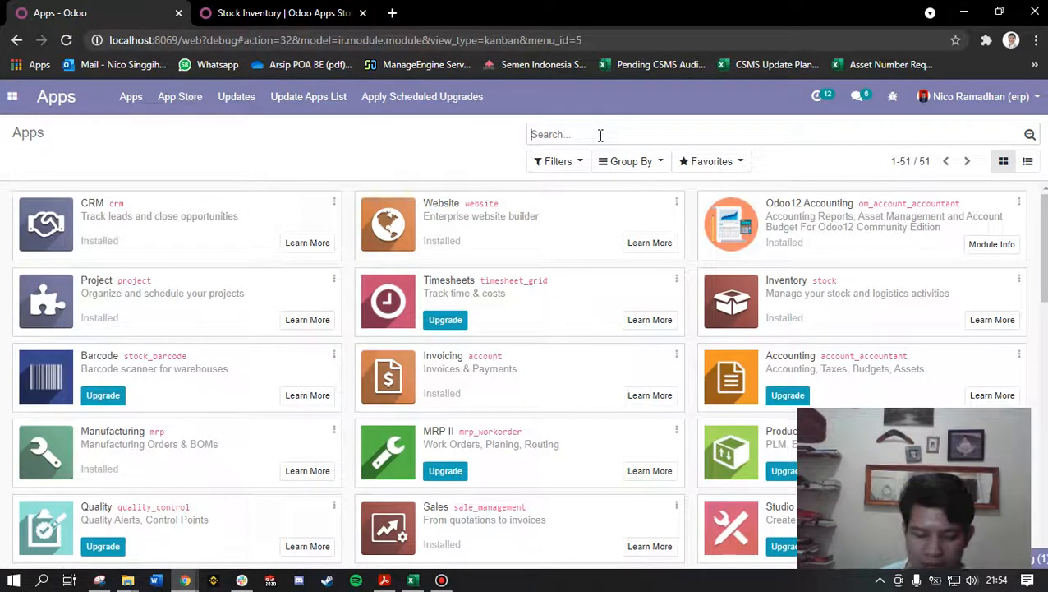
text(inventory)
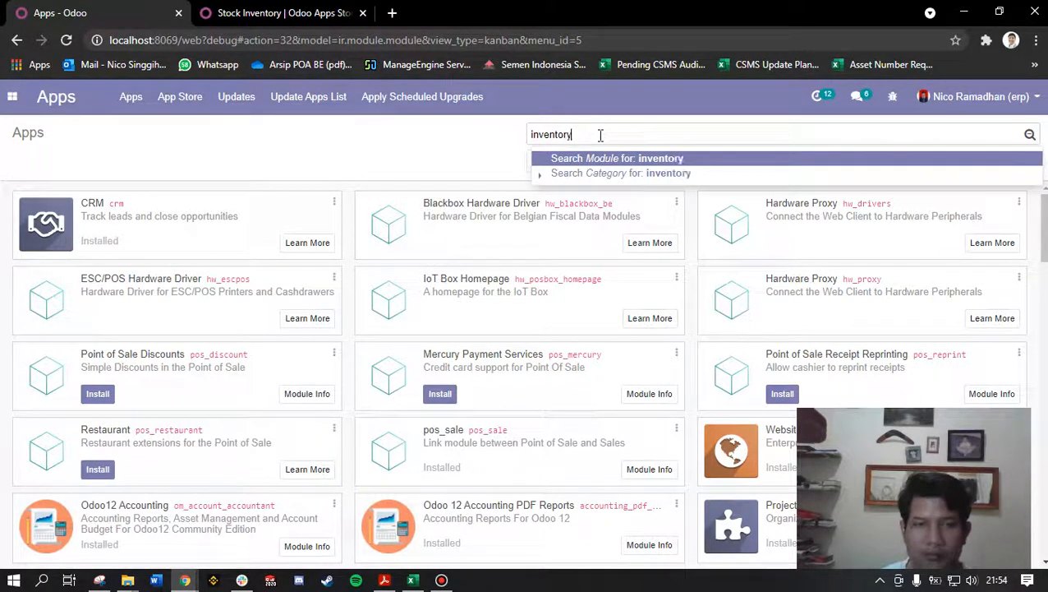
key(Return)
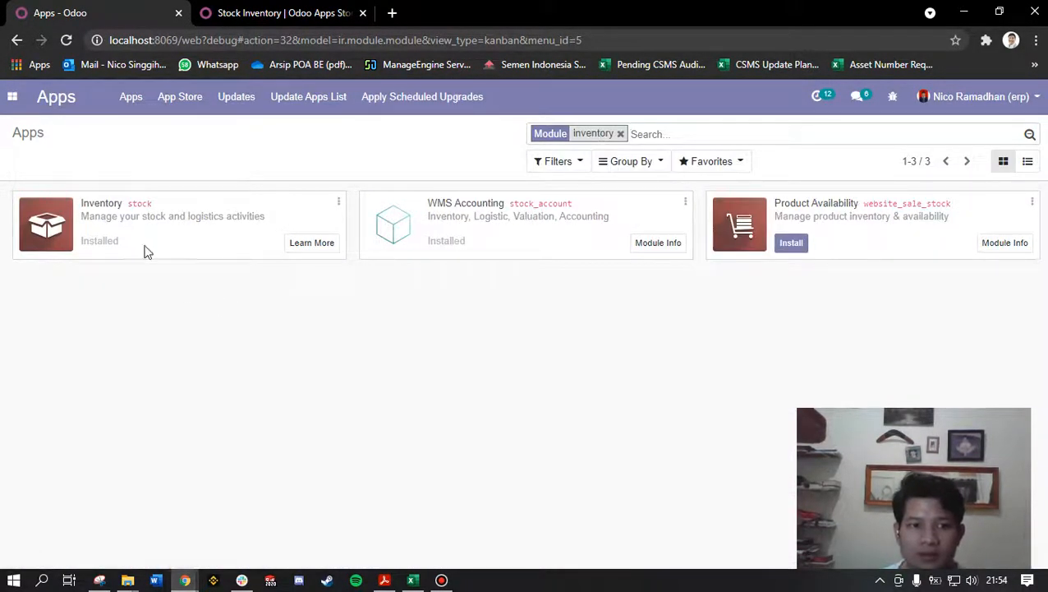
Step: Compare the Inventory app's technical name with the stock requirement on the Stock Inventory module page
drag(125, 204, 157, 204)
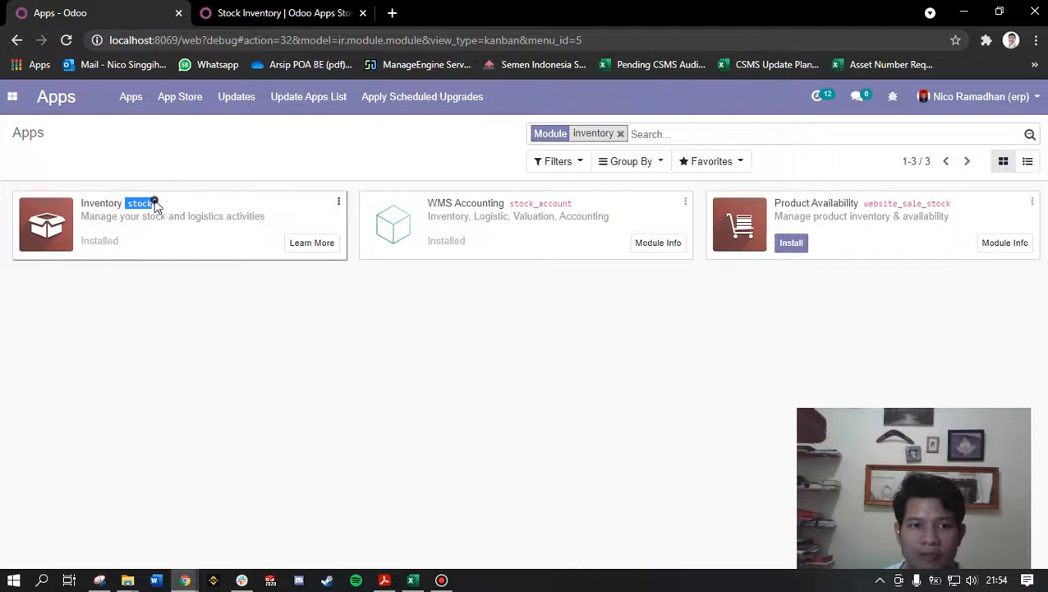
key(ctrl+Tab)
drag(728, 280, 759, 280)
click(122, 12)
Step: Review the Invoicing (account) requirement on the Stock Inventory page and search the local Odoo modules for "invoicing"
click(276, 12)
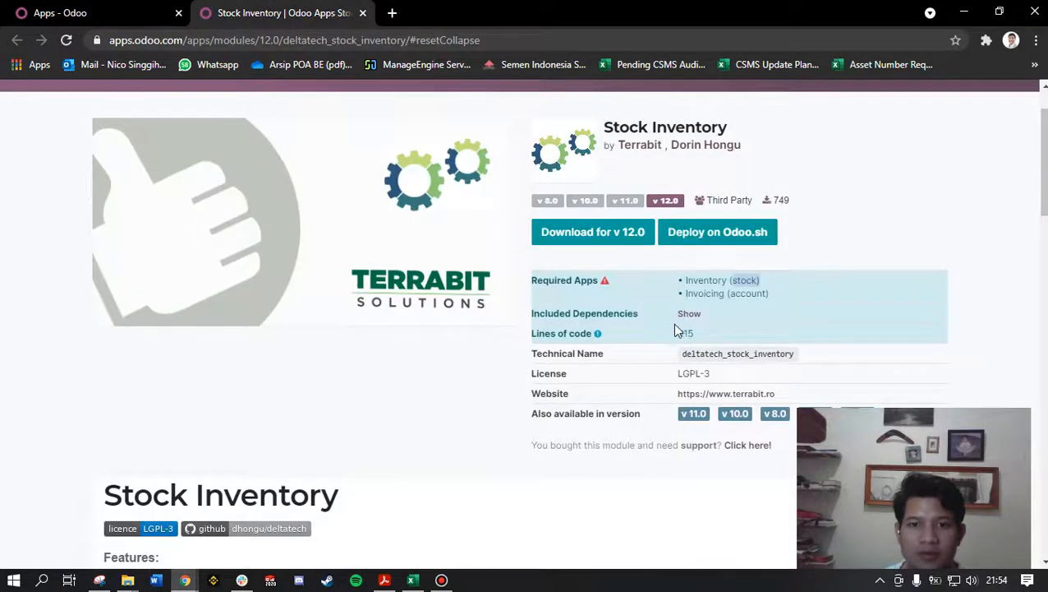
drag(685, 294, 785, 298)
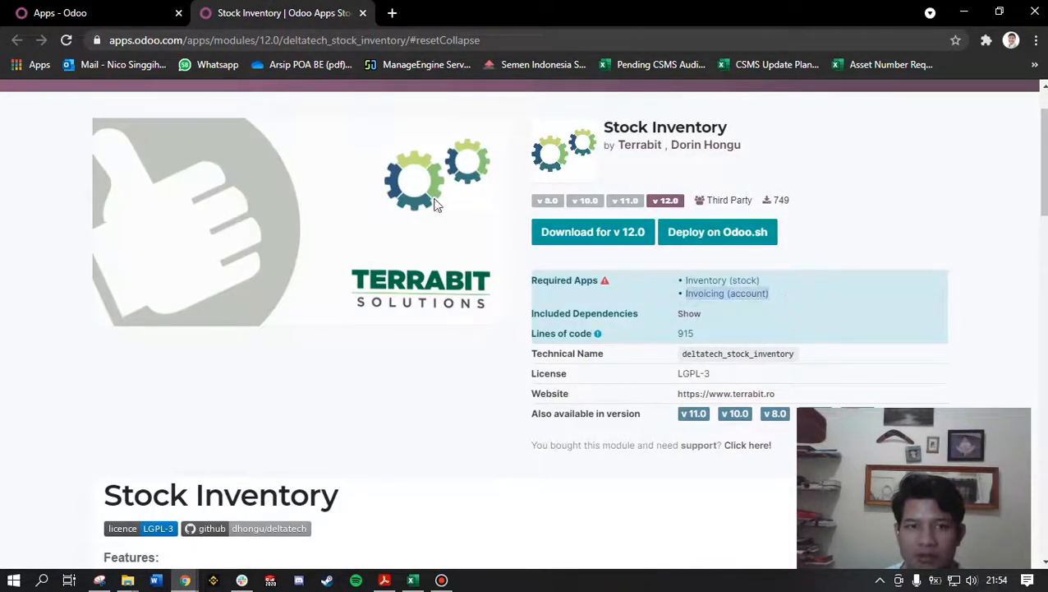
key(ctrl+Tab)
click(622, 134)
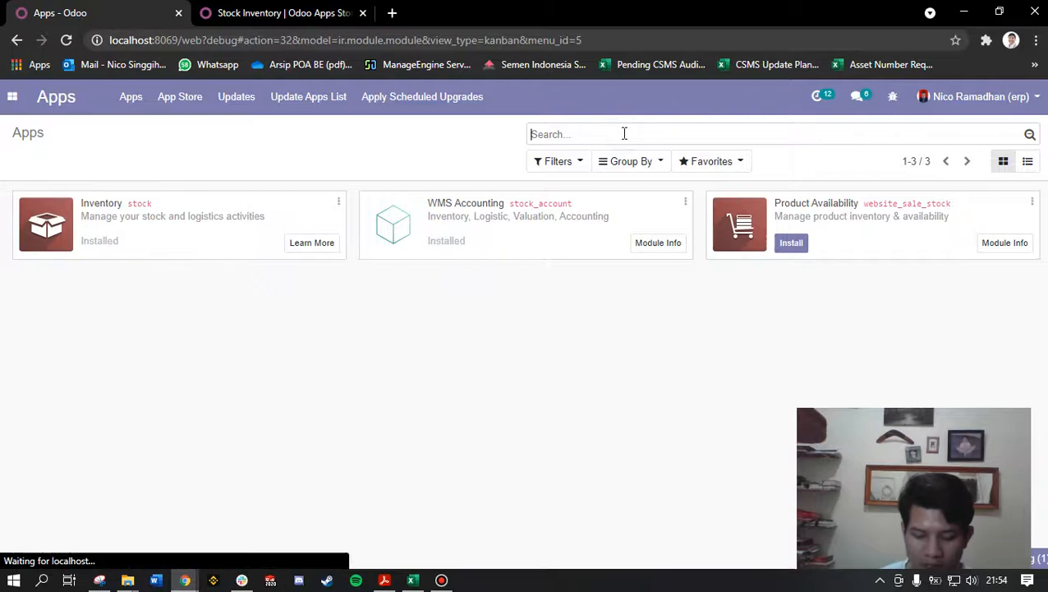
text(invoicing)
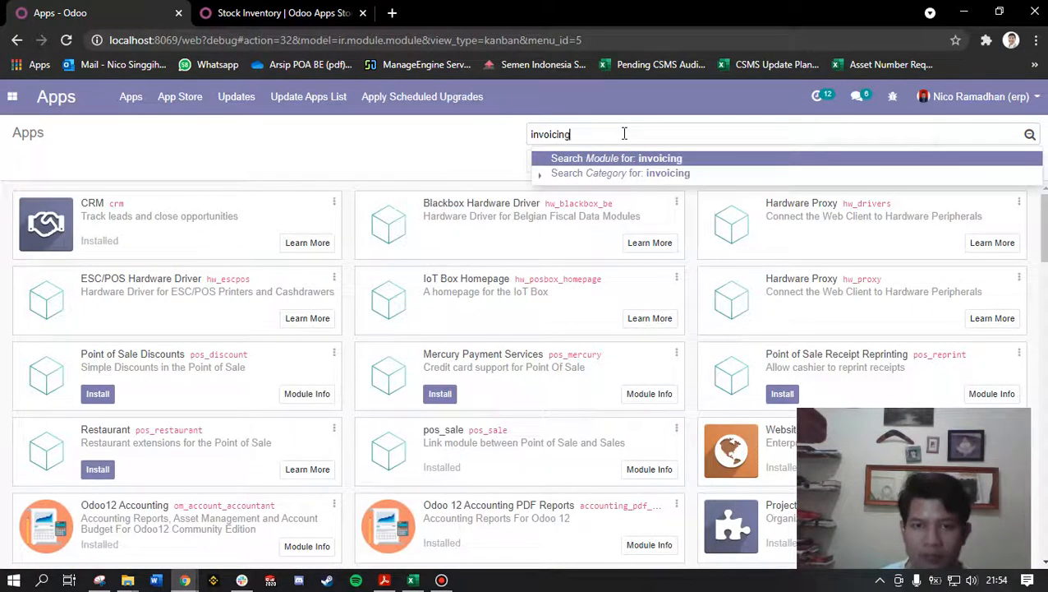
key(Return)
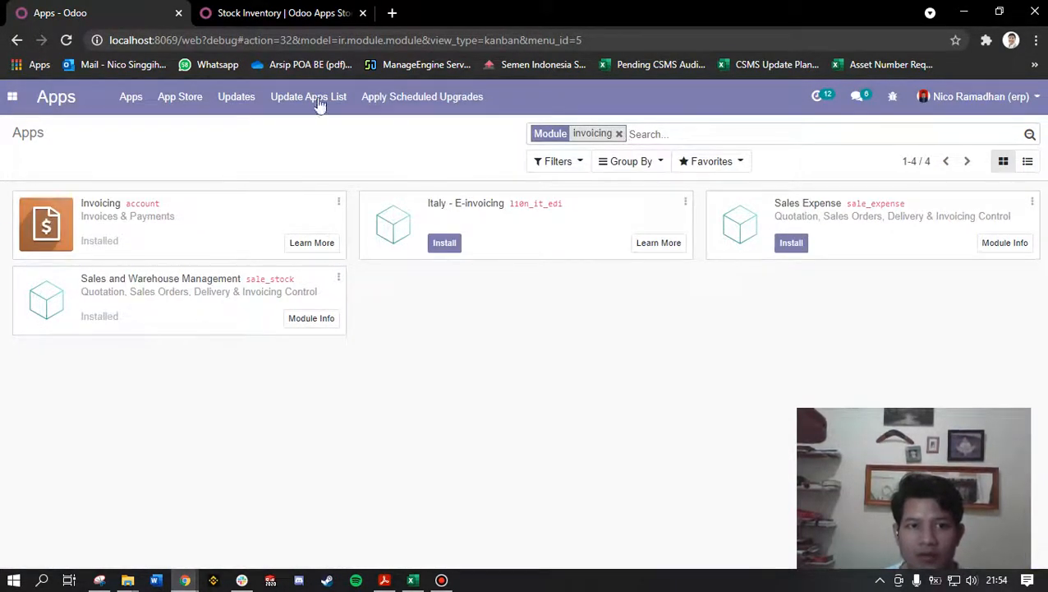
Step: Compare the local Invoicing app's technical name and installation status with the required apps on the Stock Inventory page
click(309, 10)
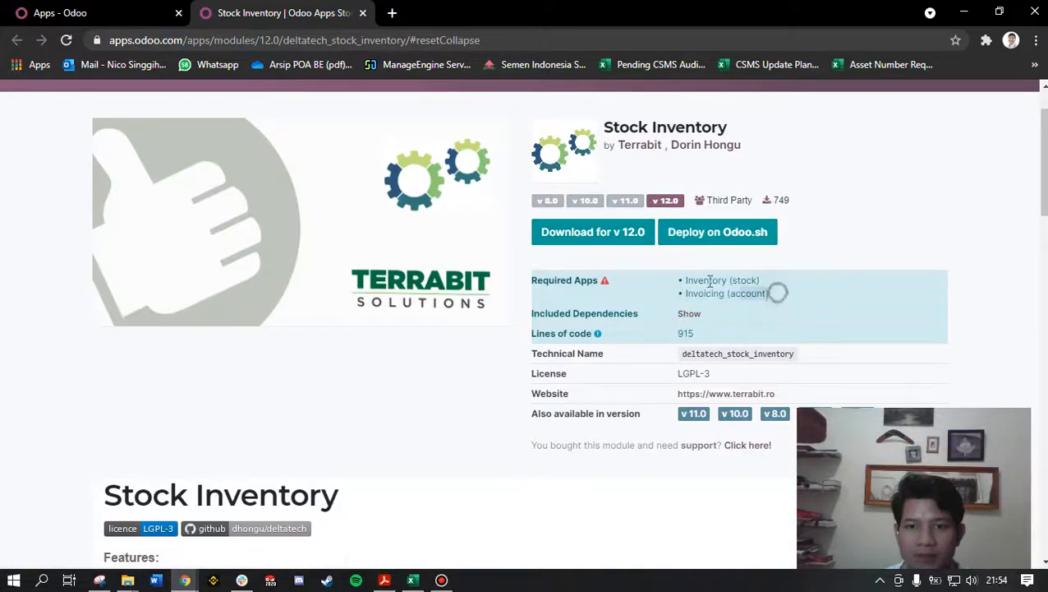
drag(771, 294, 679, 280)
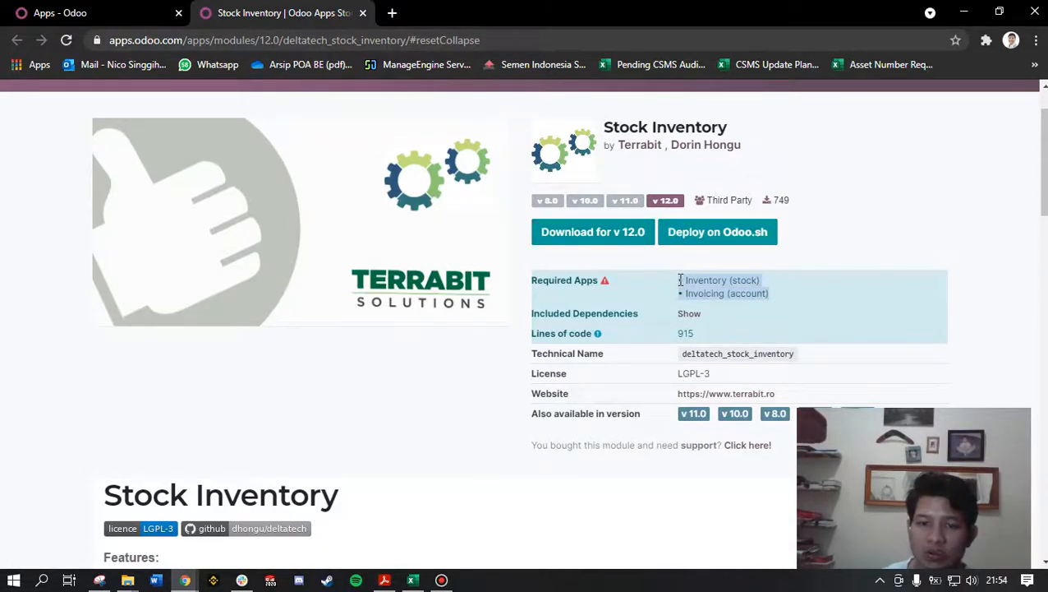
click(99, 10)
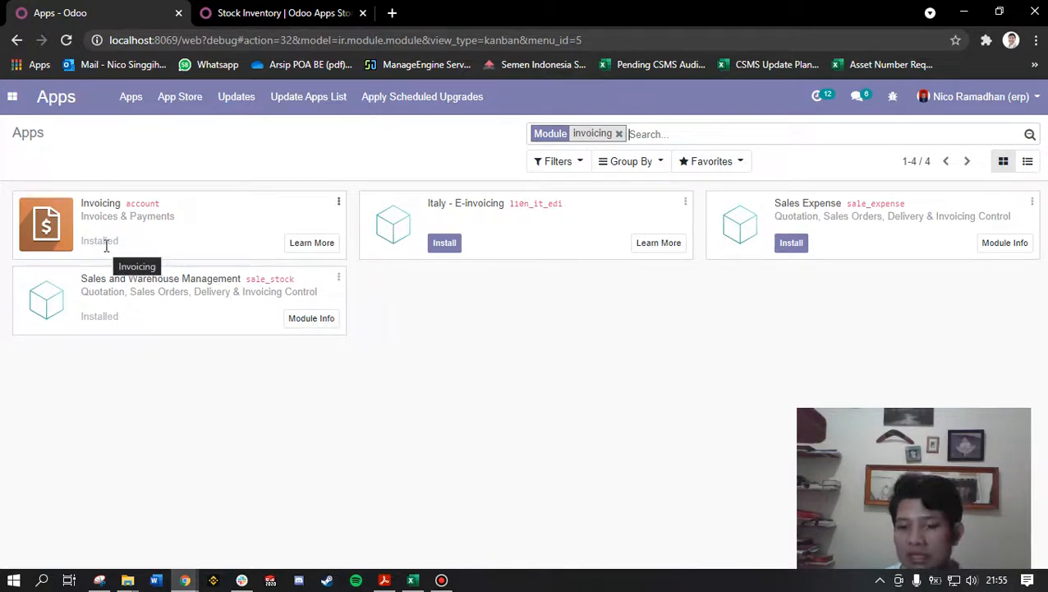
click(304, 12)
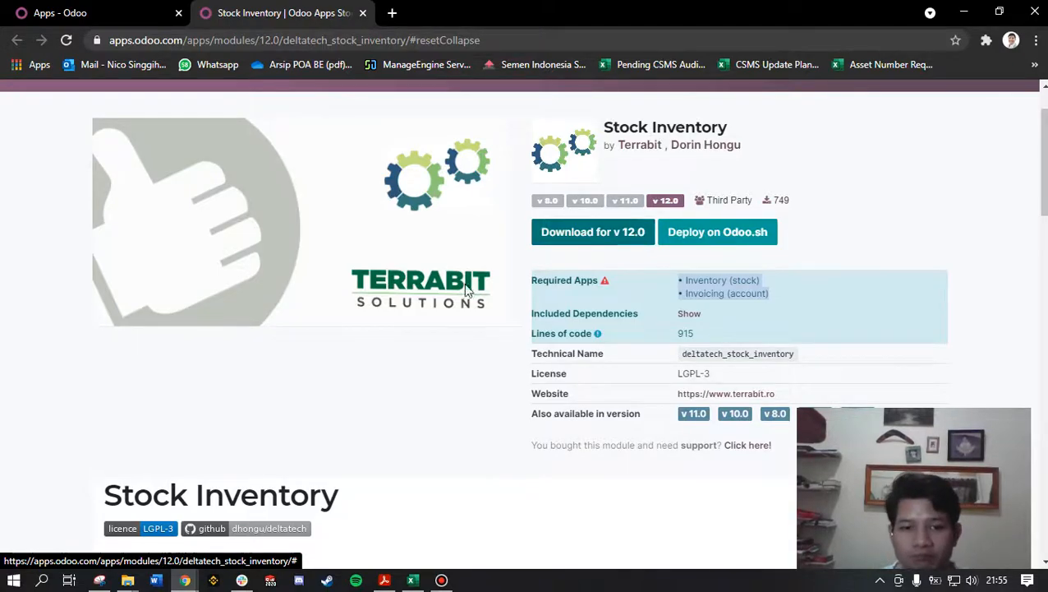
Step: Switch to the Downloads folder in File Explorer, extract the deltatech_stock_inventory-12.0.1.0.0 archive into its own subfolder and open that subfolder
mouse_move(129, 579)
click(202, 544)
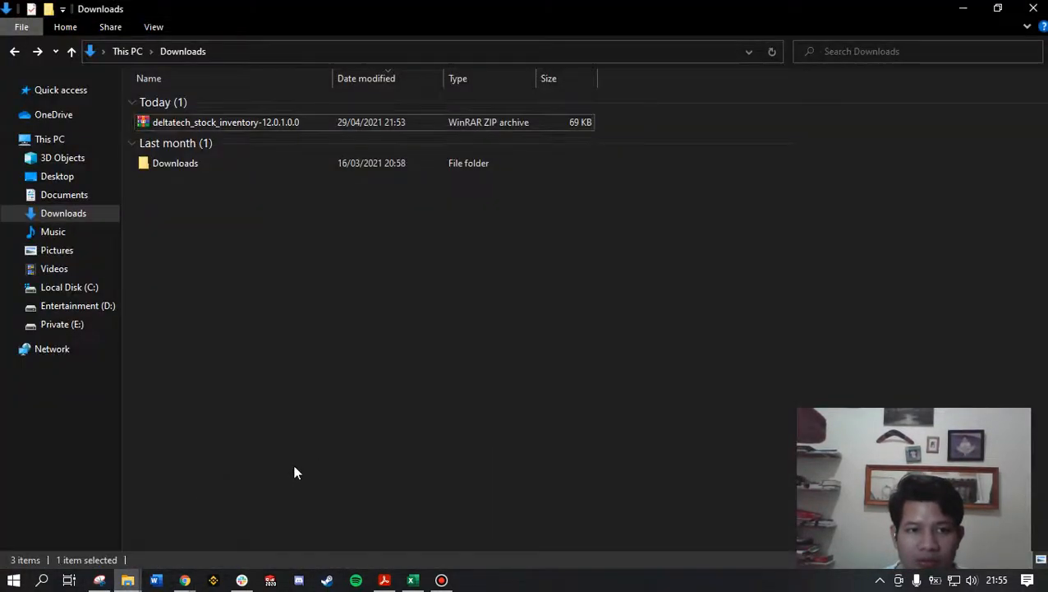
click(282, 122)
right_click(281, 122)
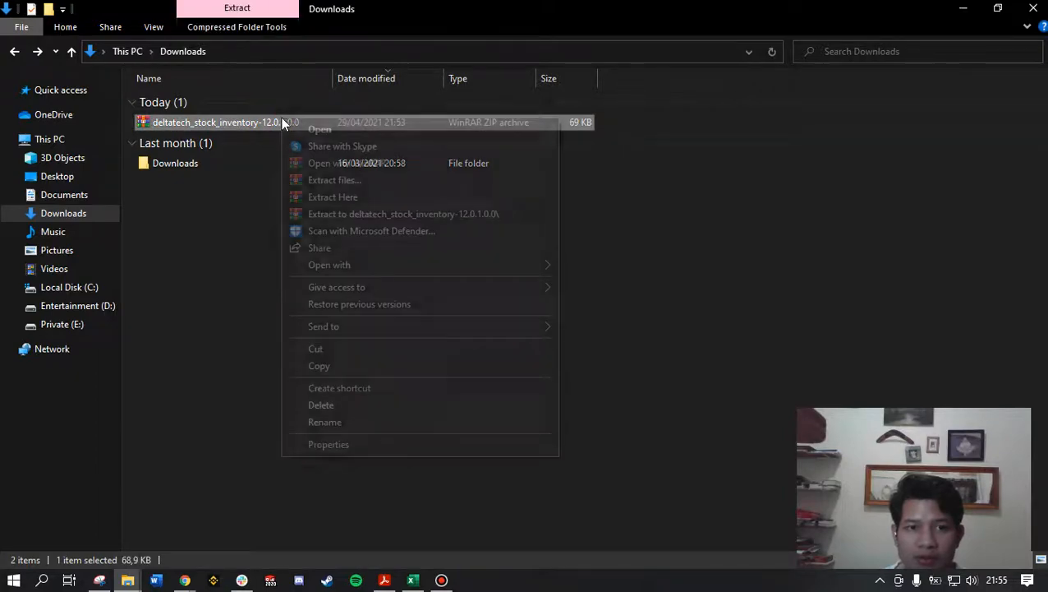
click(374, 214)
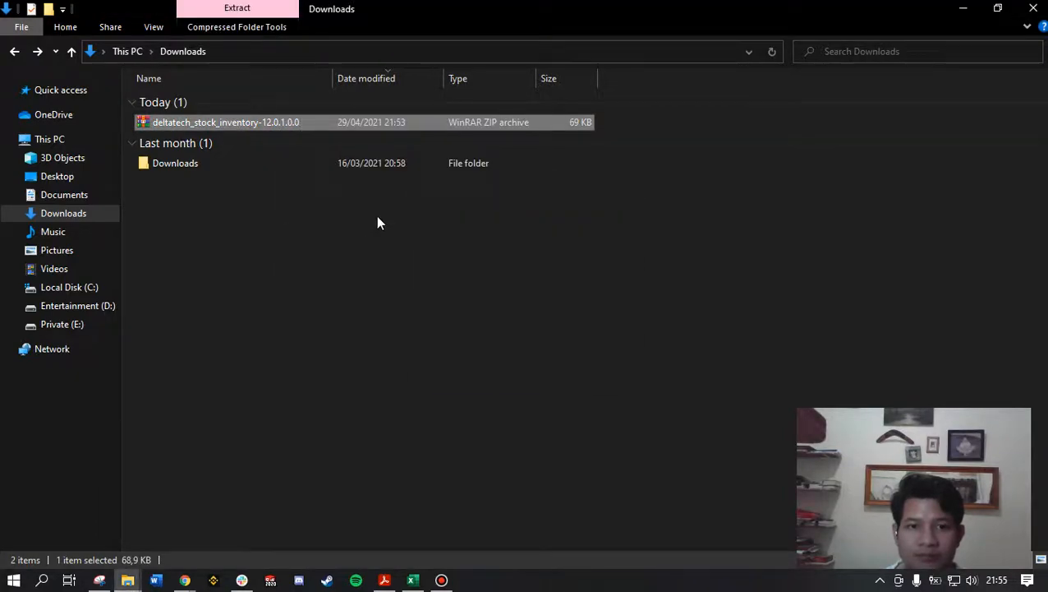
double_click(278, 138)
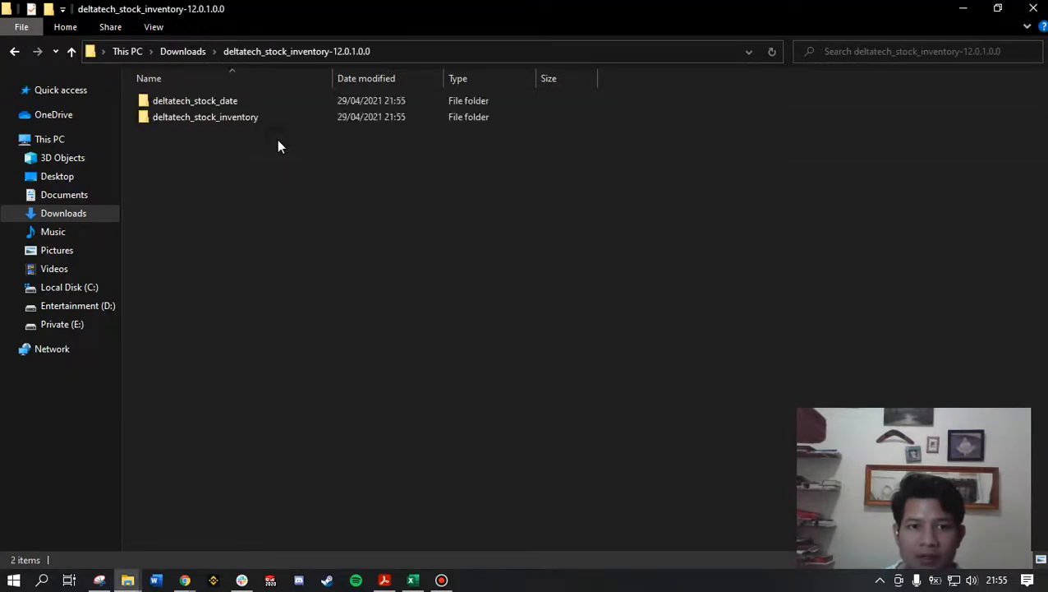
Step: Copy the deltatech_stock_date and deltatech_stock_inventory folders and switch to the addons folder in C:\Program Files (x86)\Odoo 12.0\server\odoo
drag(363, 198, 174, 114)
drag(275, 182, 194, 105)
right_click(194, 105)
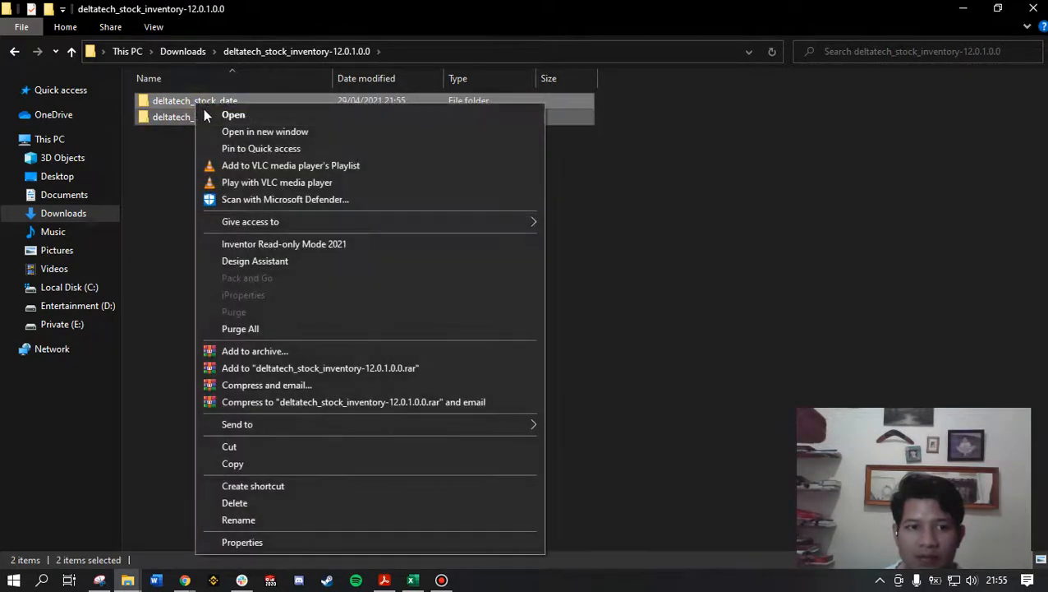
click(246, 463)
click(127, 580)
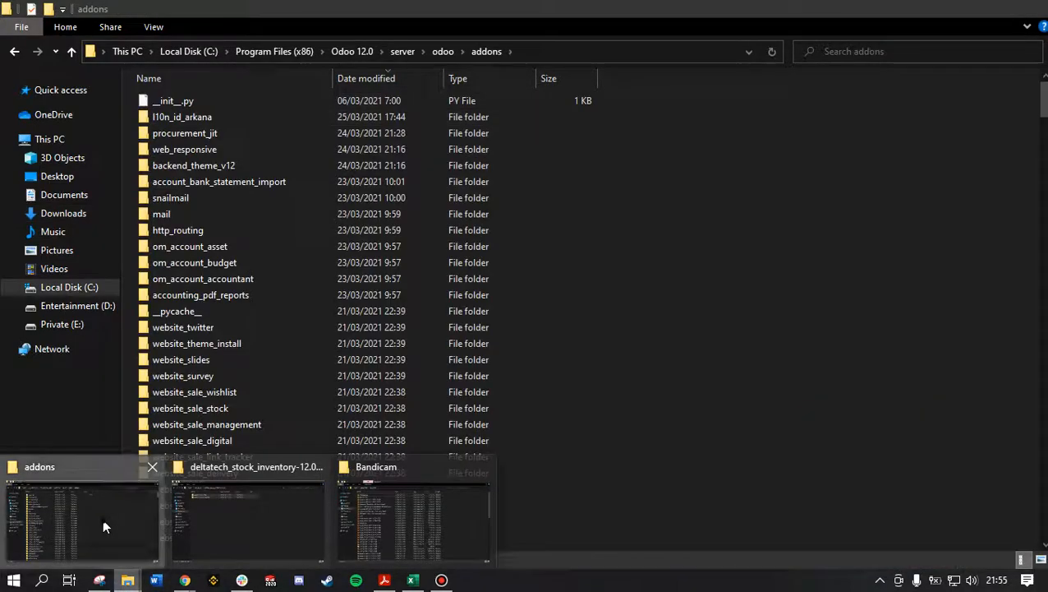
click(103, 520)
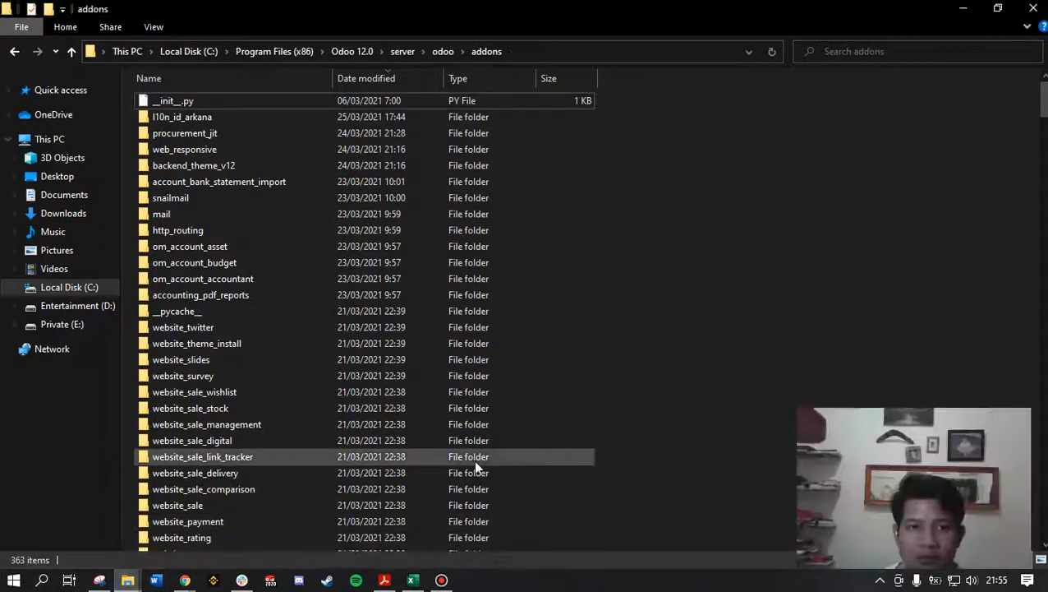
Step: Examine the full path of the Odoo 12.0 server addons folder and recheck the two extracted module folders
click(544, 53)
click(427, 55)
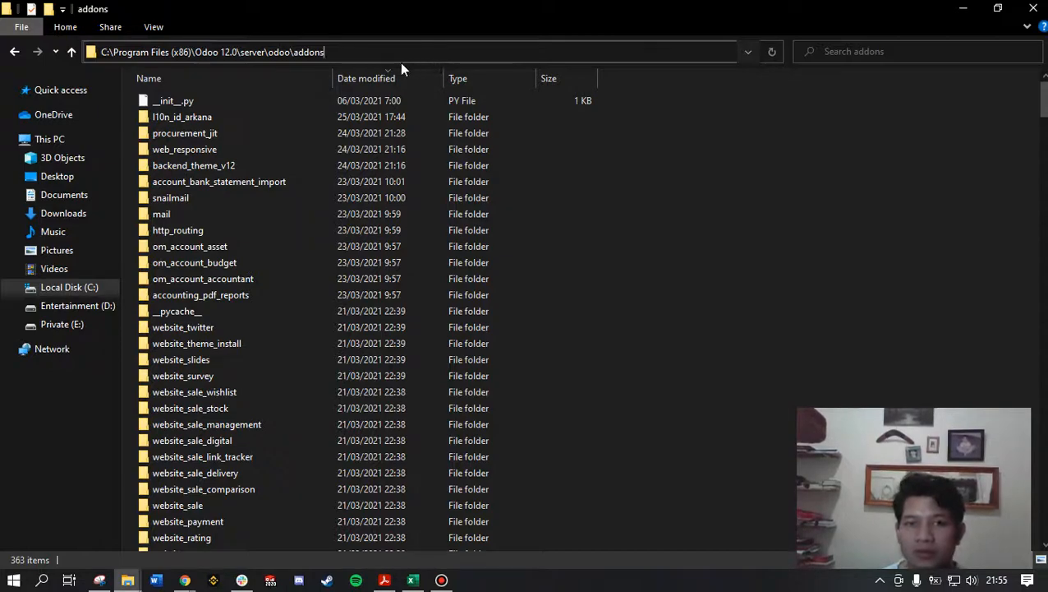
drag(344, 53, 85, 56)
drag(391, 62, 343, 51)
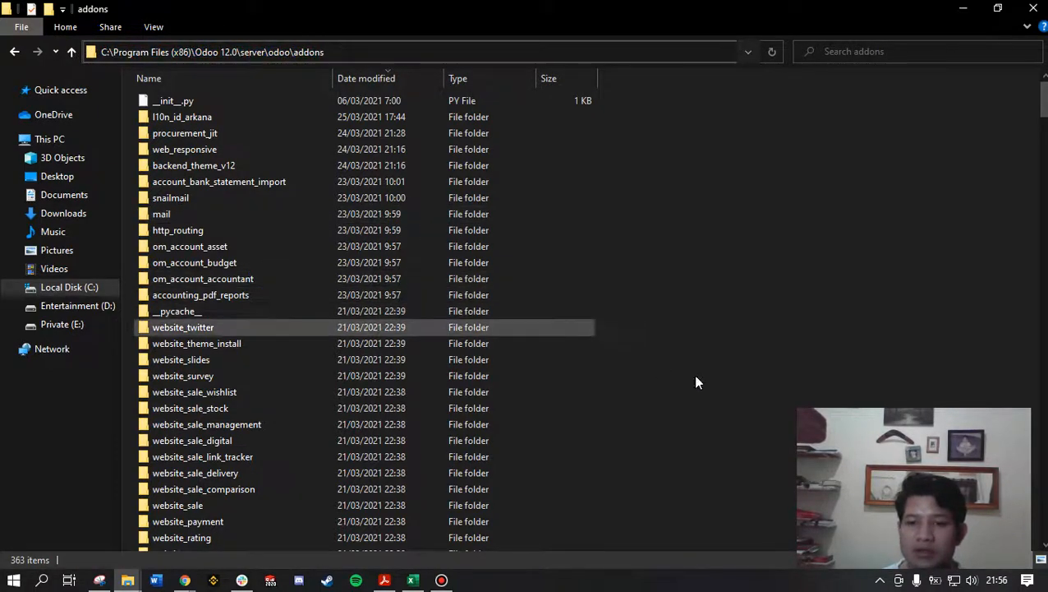
click(227, 530)
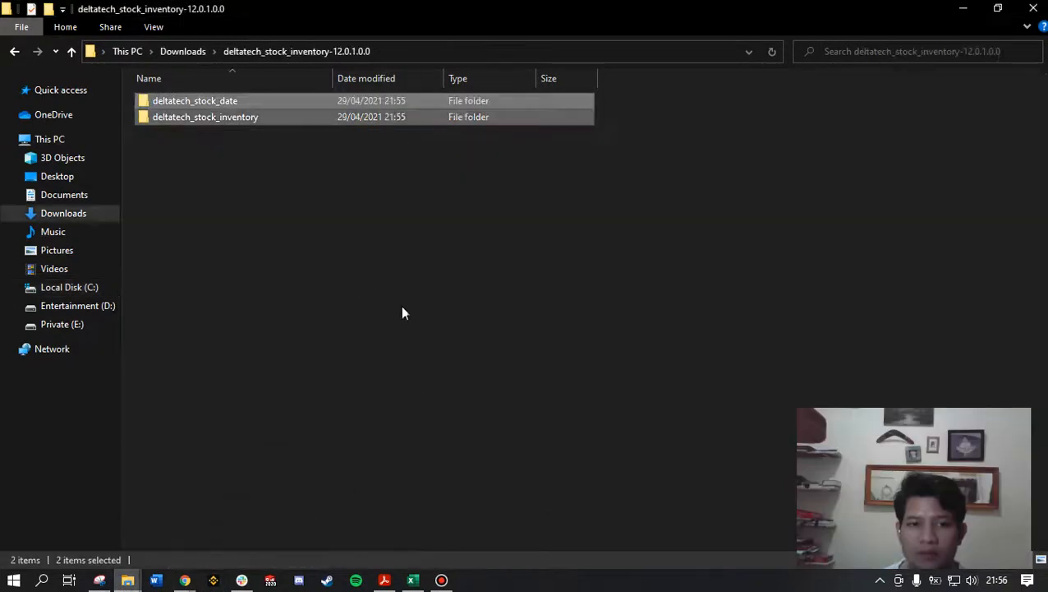
click(125, 581)
click(103, 525)
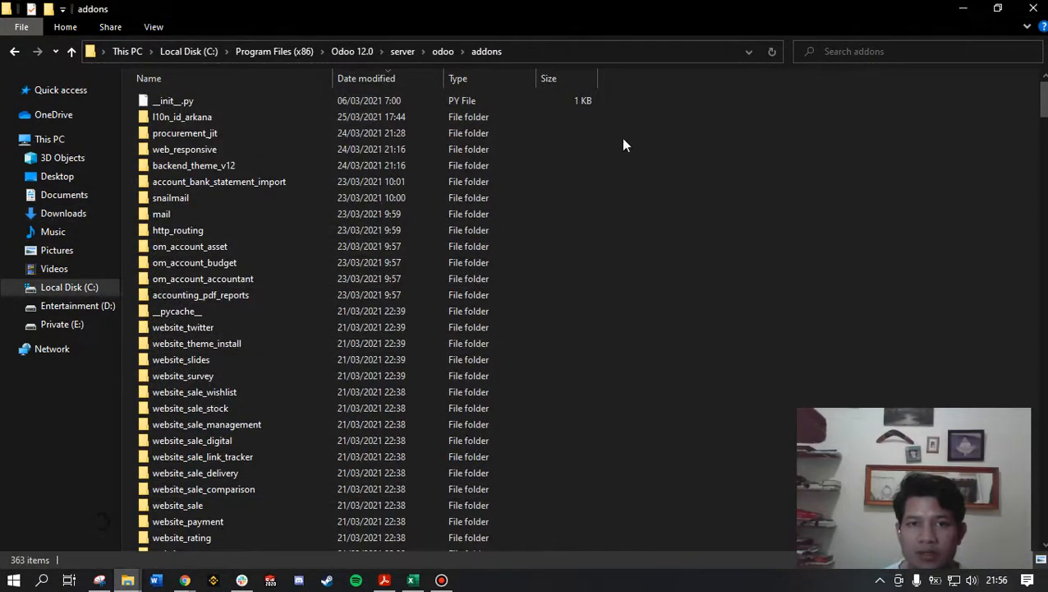
click(578, 51)
drag(353, 50, 396, 47)
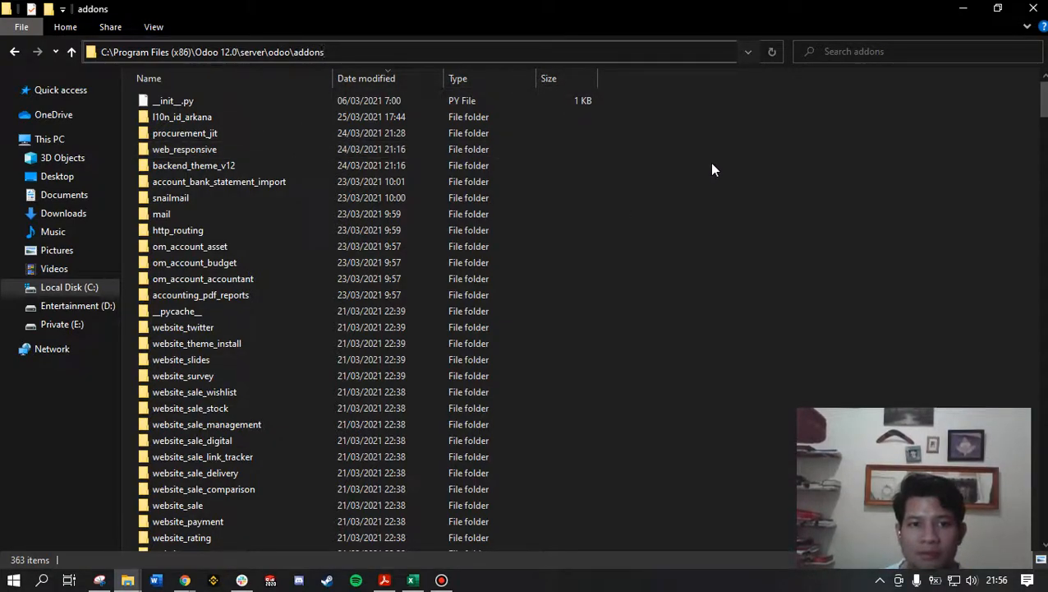
mouse_move(345, 52)
mouse_down()
mouse_move(64, 71)
mouse_move(270, 47)
mouse_move(334, 52)
mouse_up()
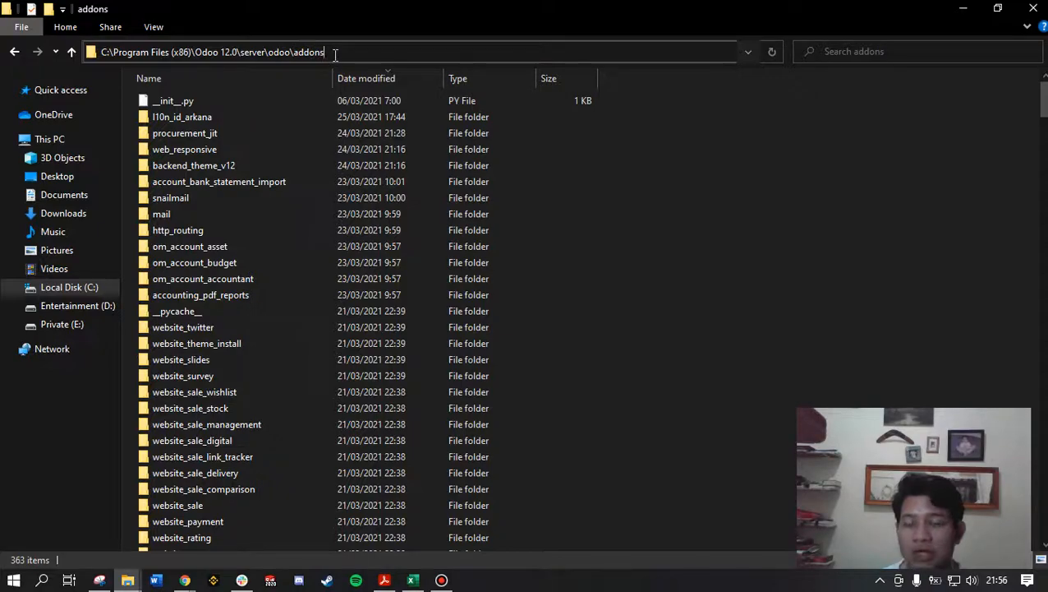
Step: Paste the two copied module folders into the addons folder, granting administrator permission for all current items
right_click(628, 171)
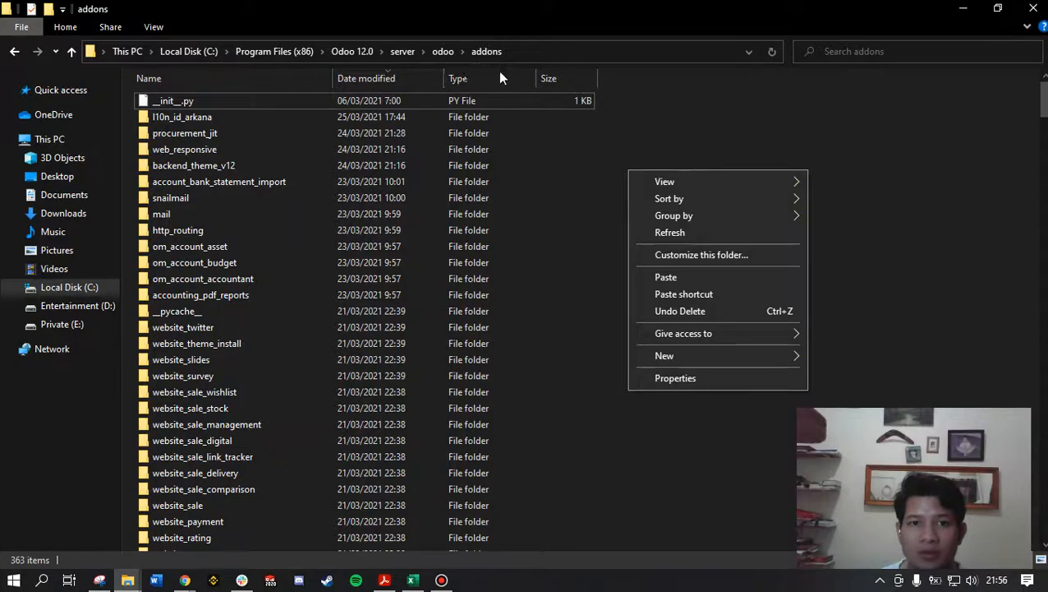
click(665, 277)
double_click(412, 195)
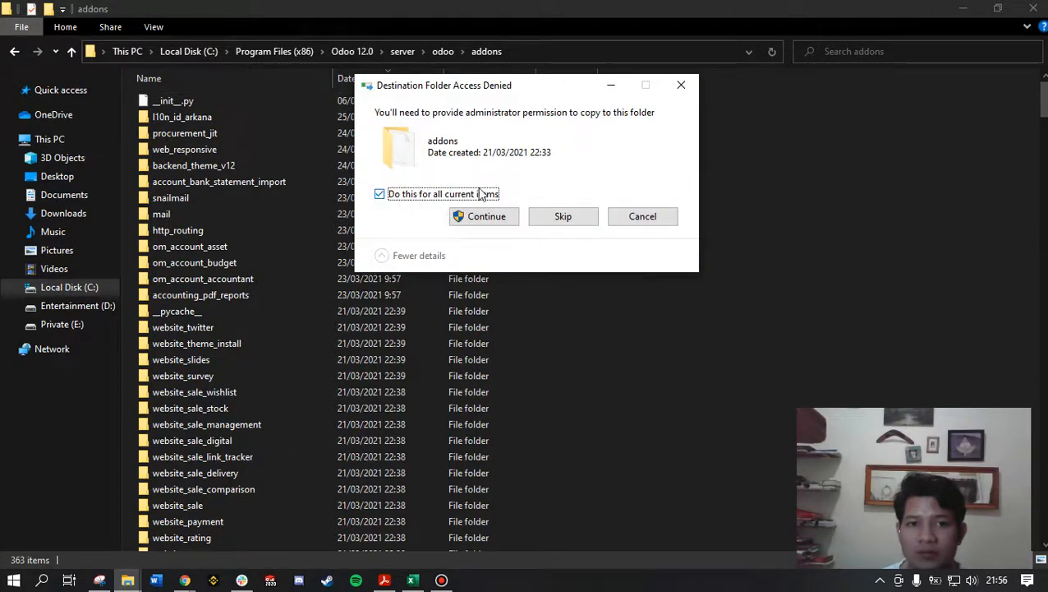
click(489, 216)
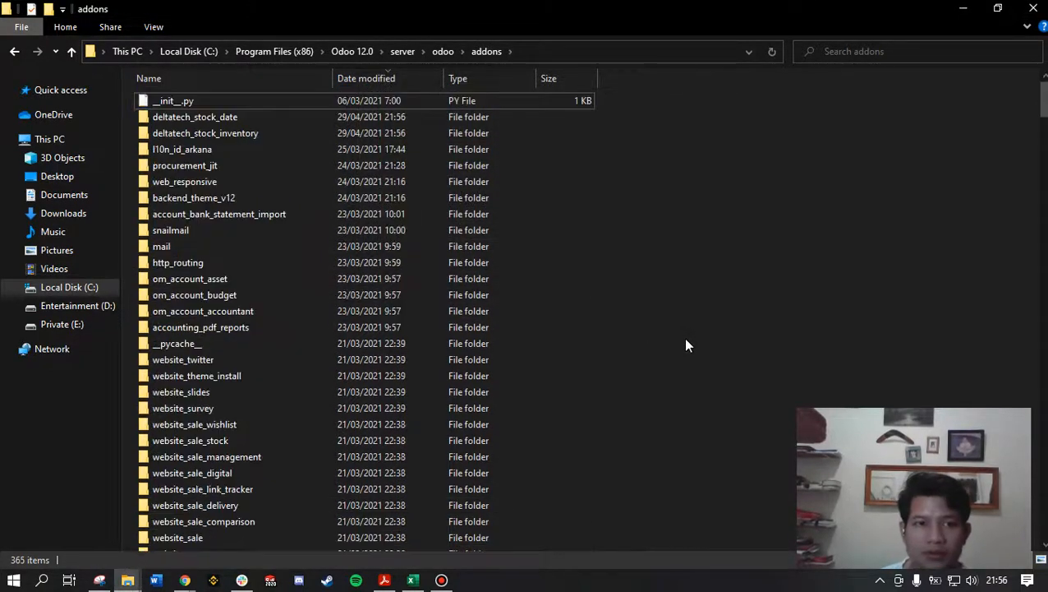
Step: Check the deltatech_stock_date and deltatech_stock_inventory folders in the addons folder
click(397, 117)
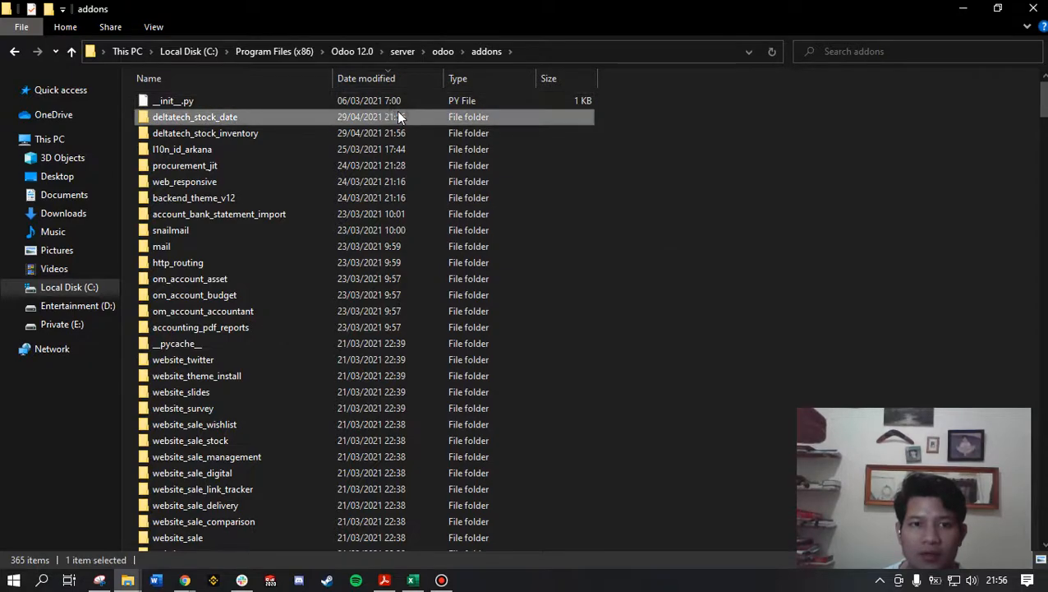
drag(631, 120, 483, 130)
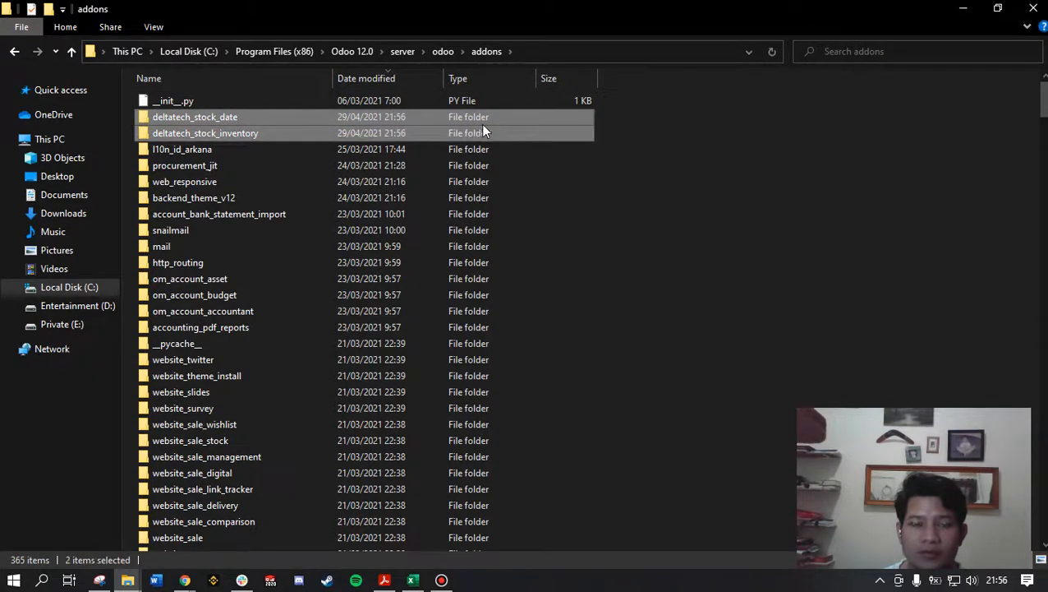
click(690, 177)
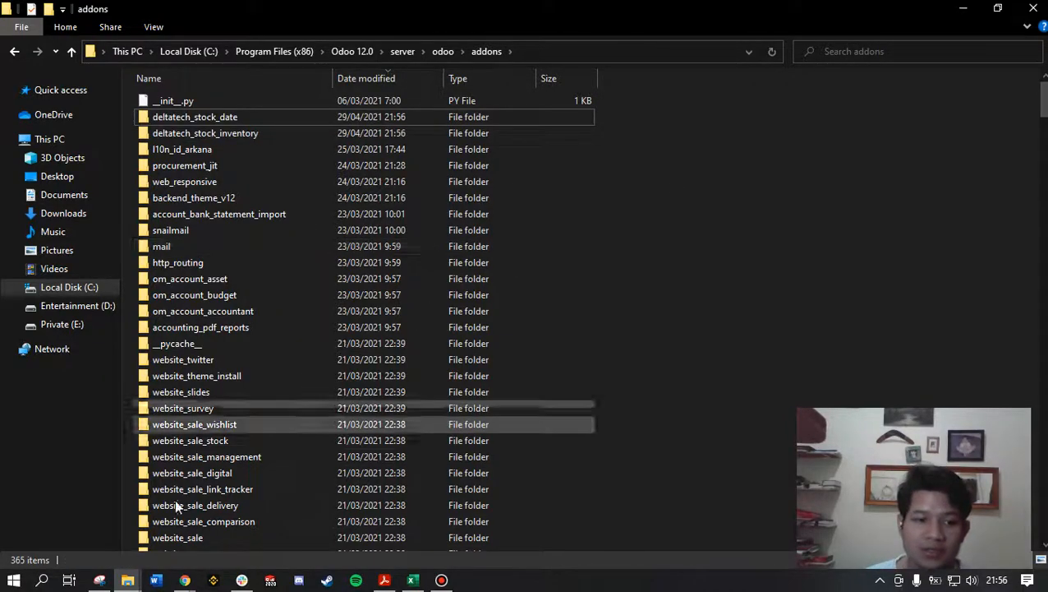
Step: Find the Windows Run app and use it to launch services.msc
click(42, 580)
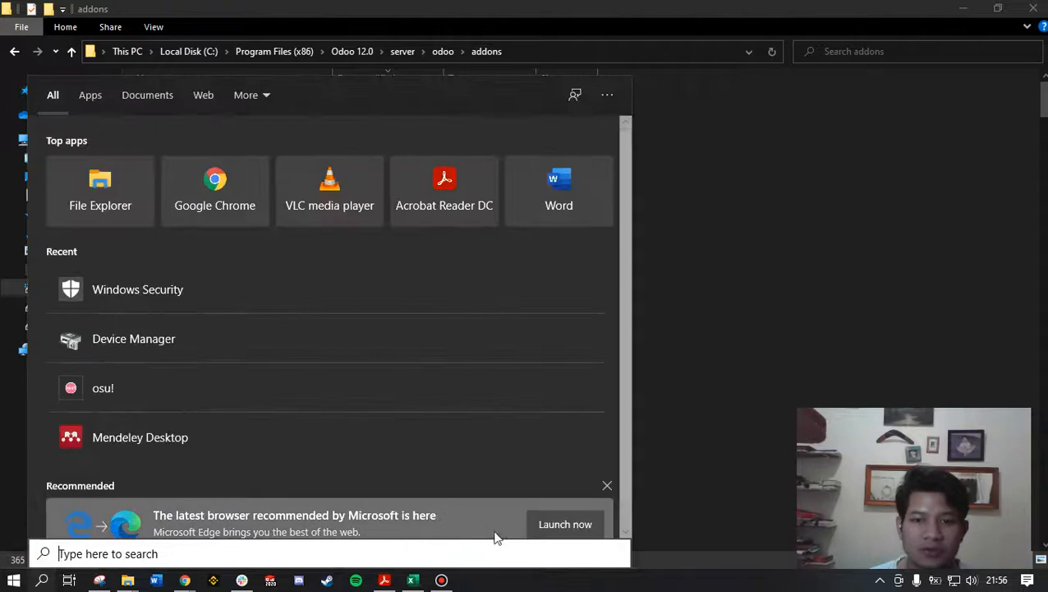
click(657, 475)
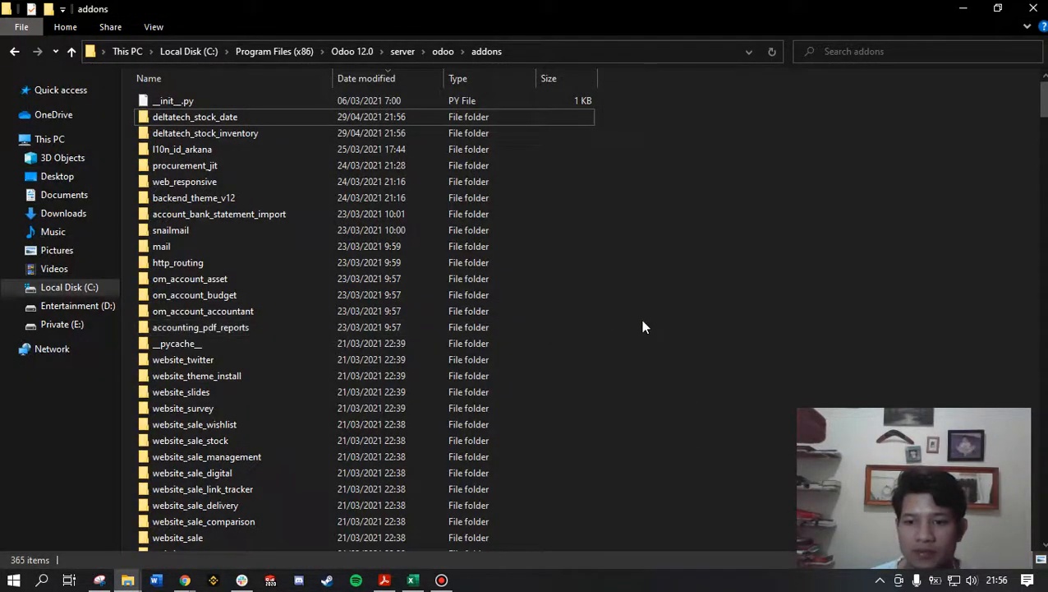
click(42, 580)
text(run)
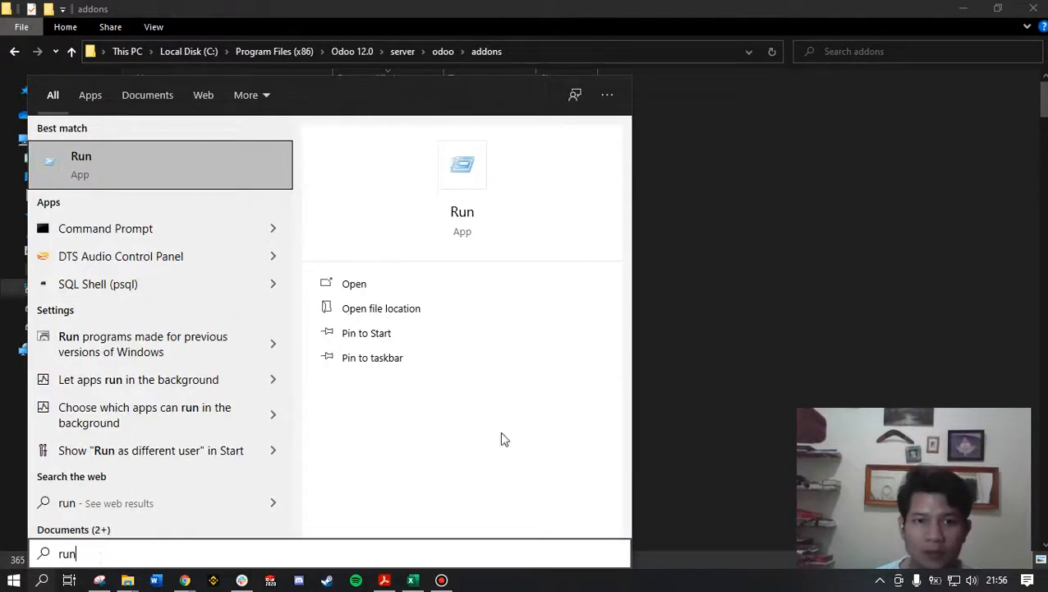
click(683, 304)
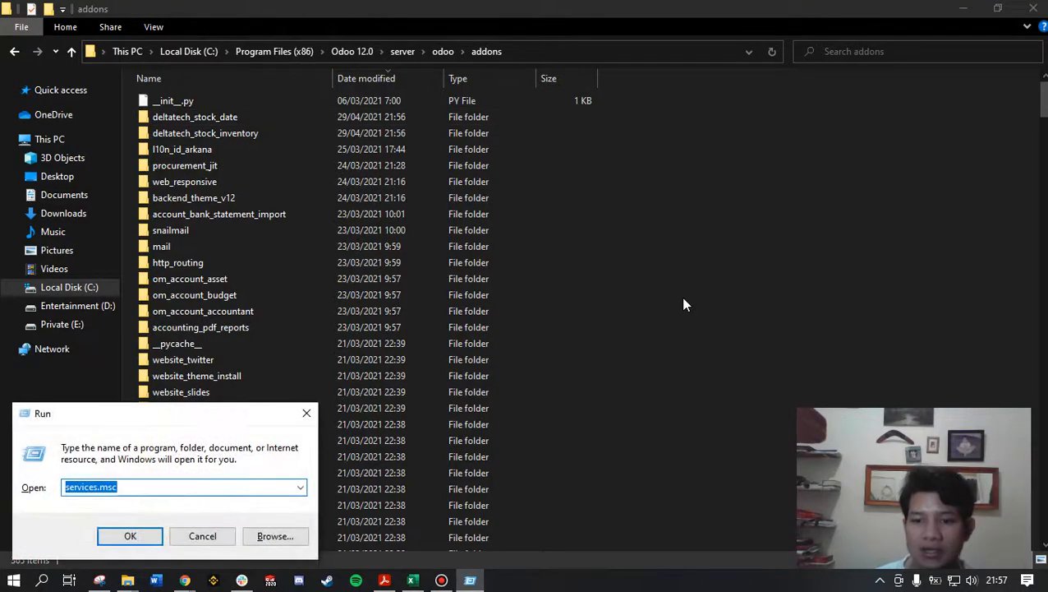
drag(202, 414, 612, 223)
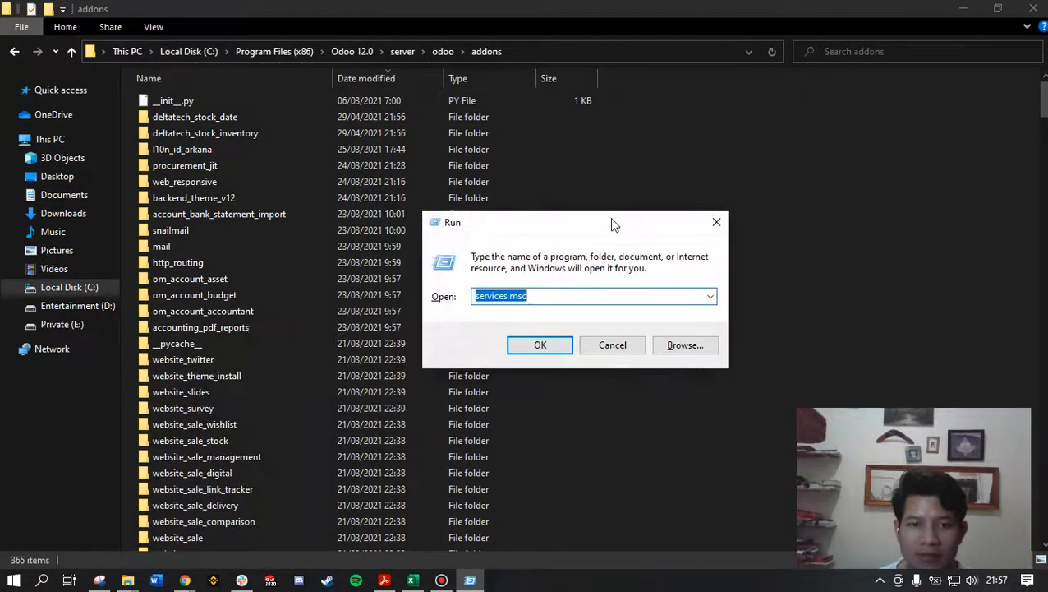
mouse_move(556, 301)
mouse_down()
mouse_move(452, 302)
mouse_move(555, 301)
mouse_up()
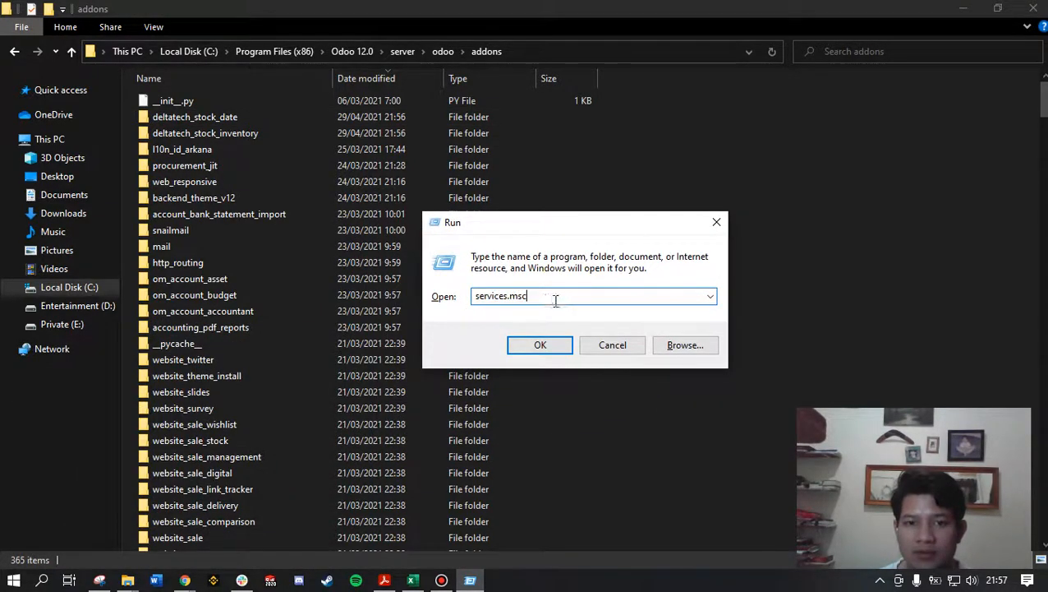
click(540, 344)
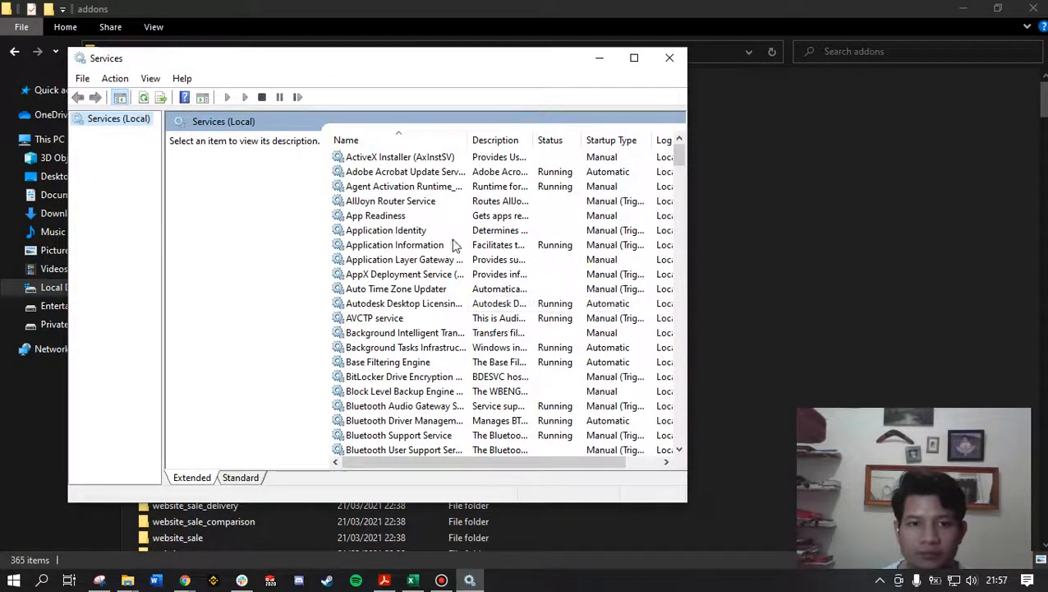
Step: Switch to Chrome and close the open Odoo Apps tab, keeping the Stock Inventory module page
mouse_move(189, 580)
click(249, 526)
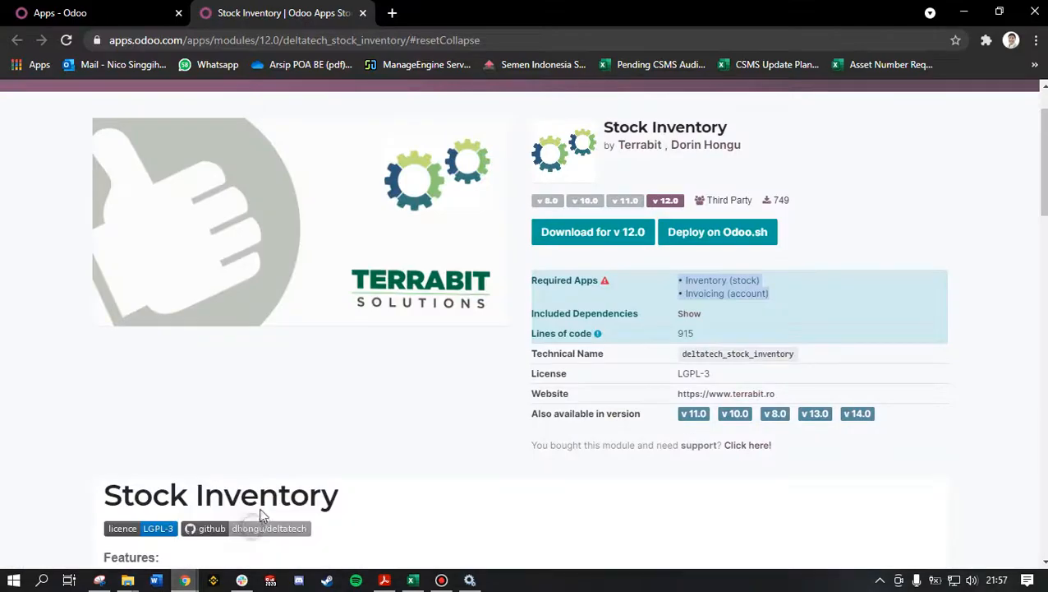
click(119, 10)
click(178, 12)
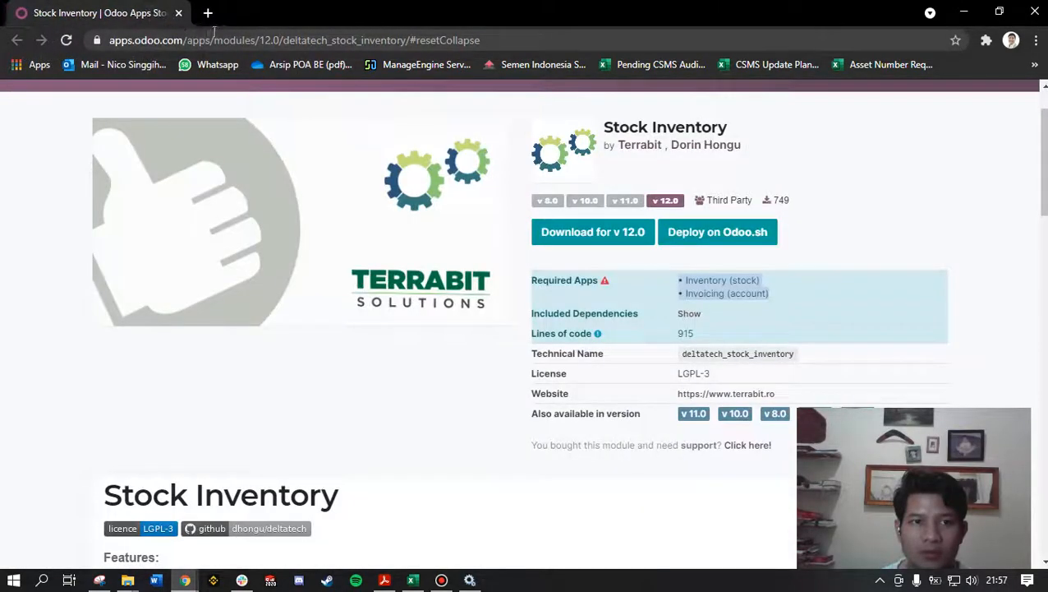
Step: Switch to the Services window, restart the odoo-server-12.0 service and minimize the window
click(470, 580)
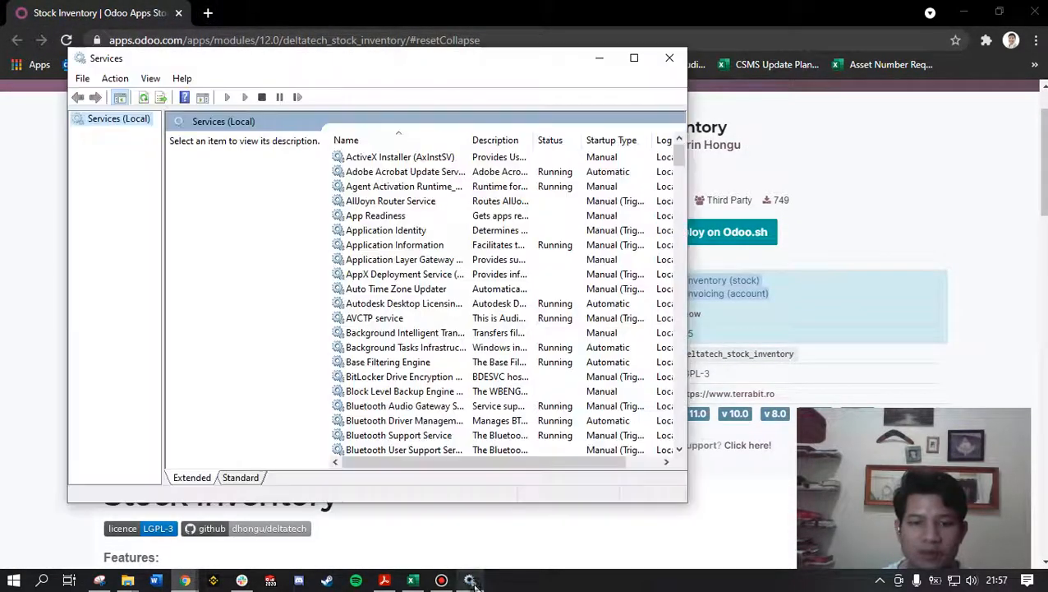
click(435, 231)
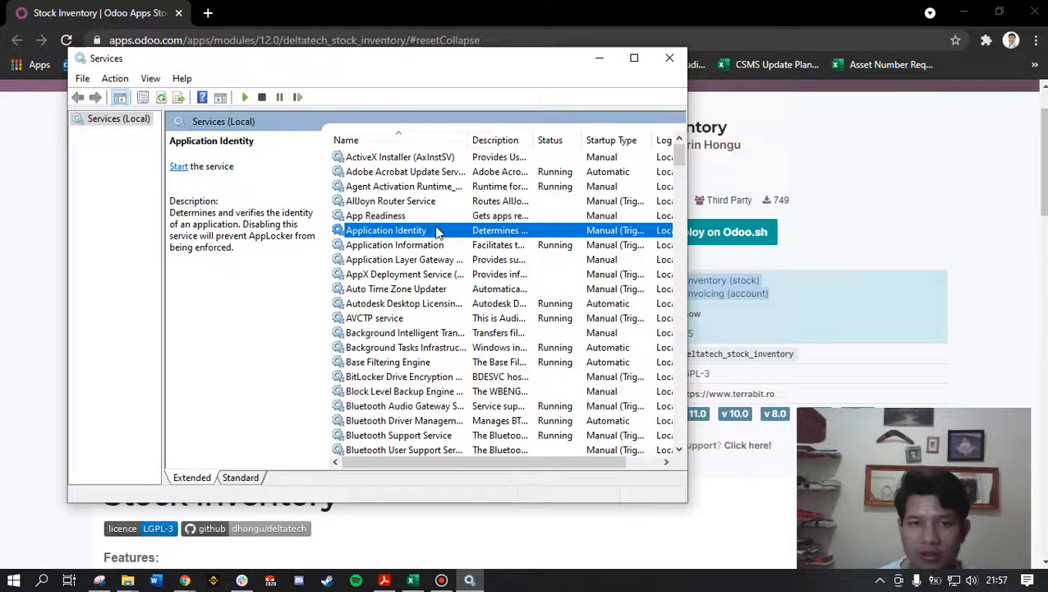
key(o)
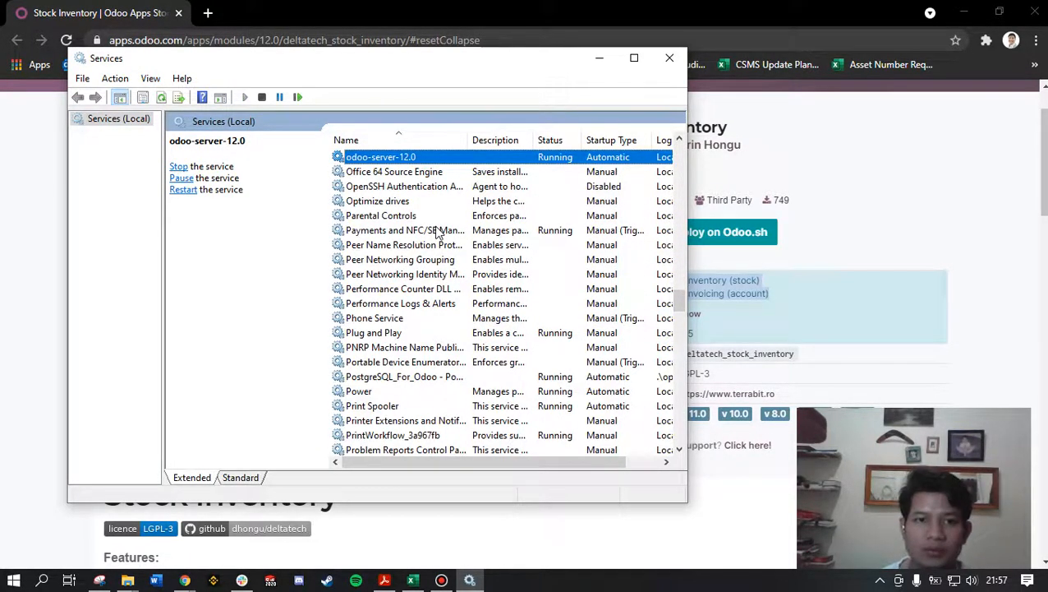
right_click(413, 156)
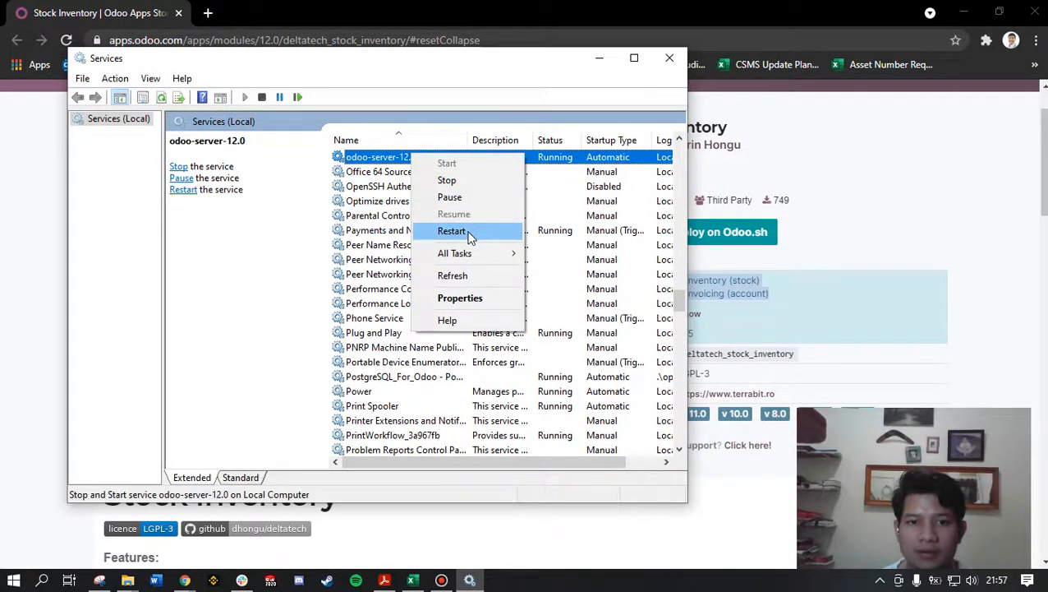
click(469, 233)
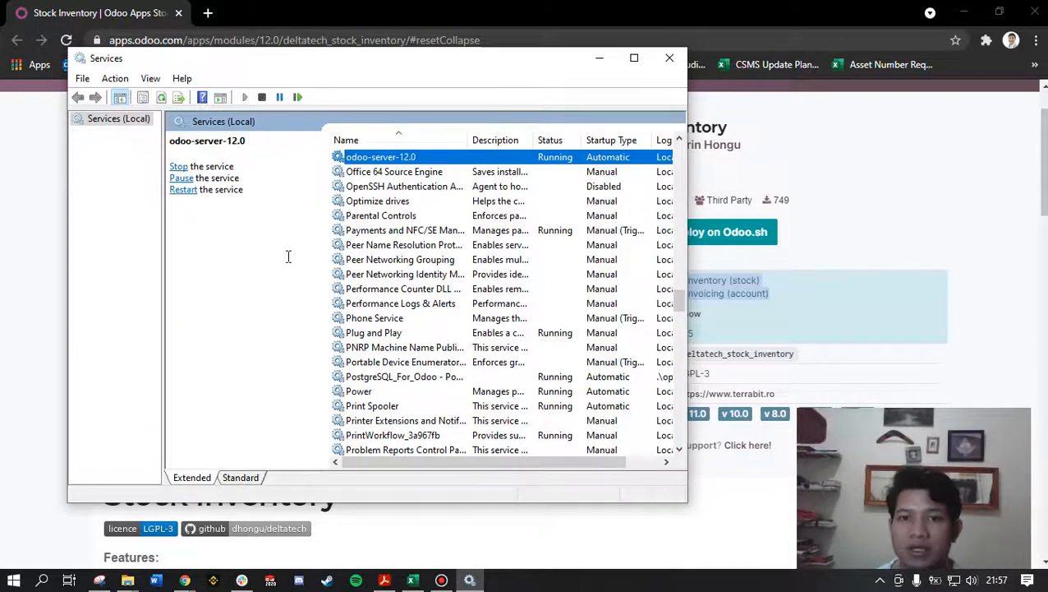
click(599, 59)
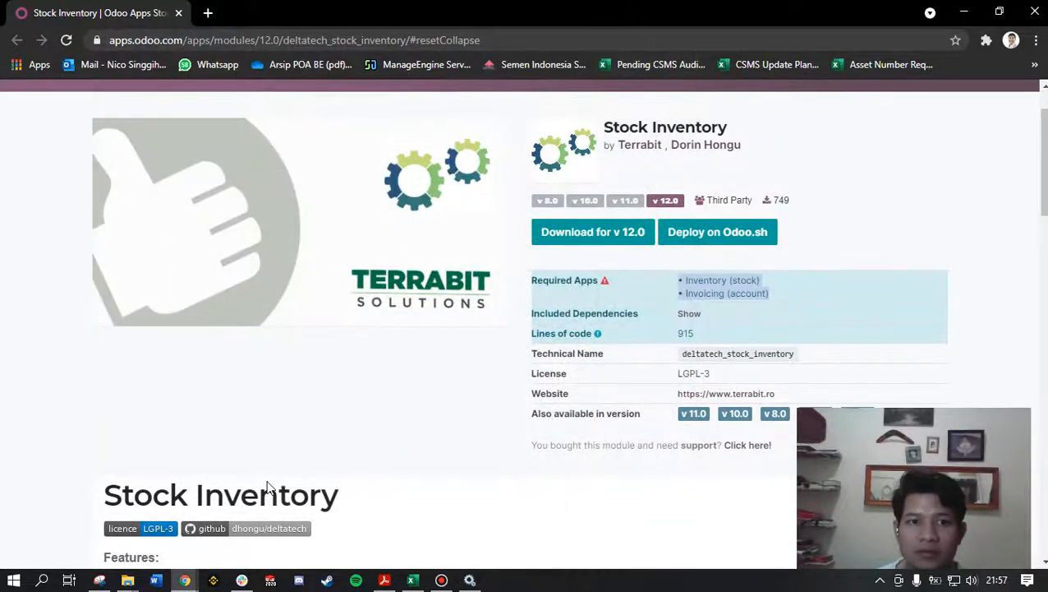
Step: Open localhost:8069 in a new Chrome tab and place it before the Stock Inventory tab
mouse_move(184, 580)
click(296, 505)
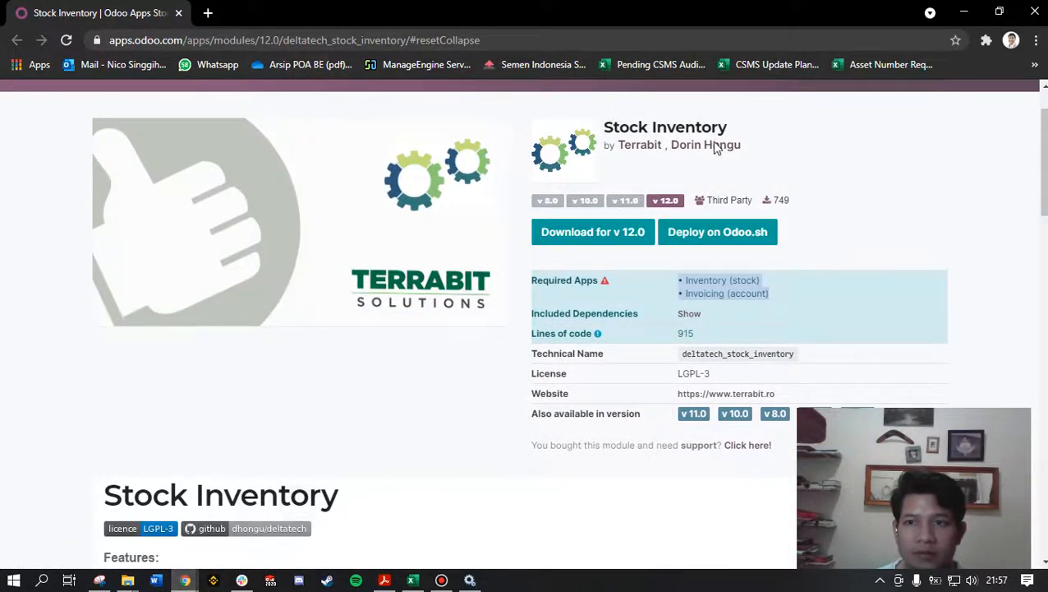
click(208, 13)
text(localhost:8069)
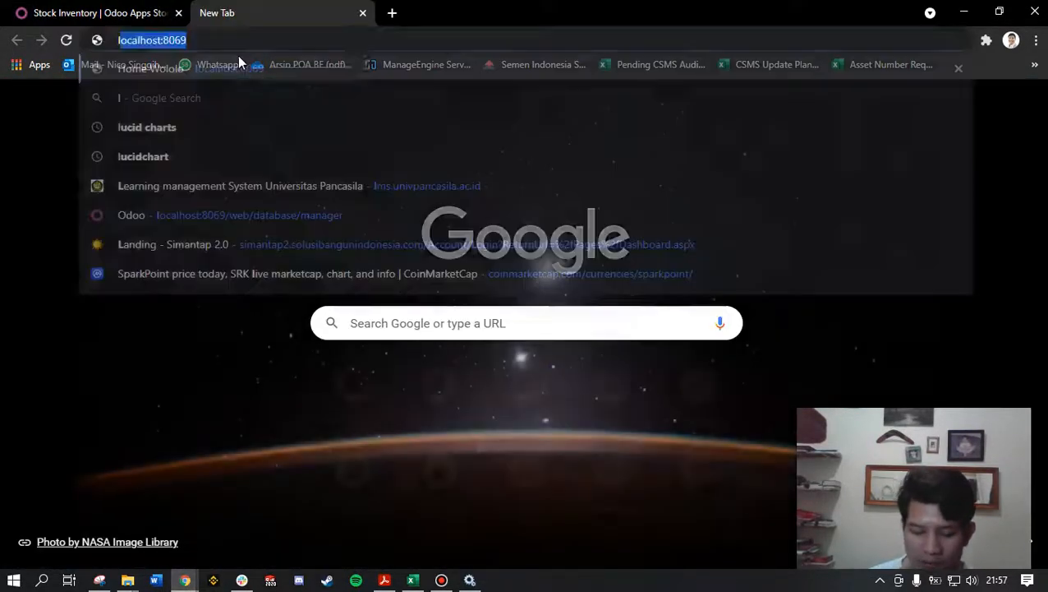
key(Return)
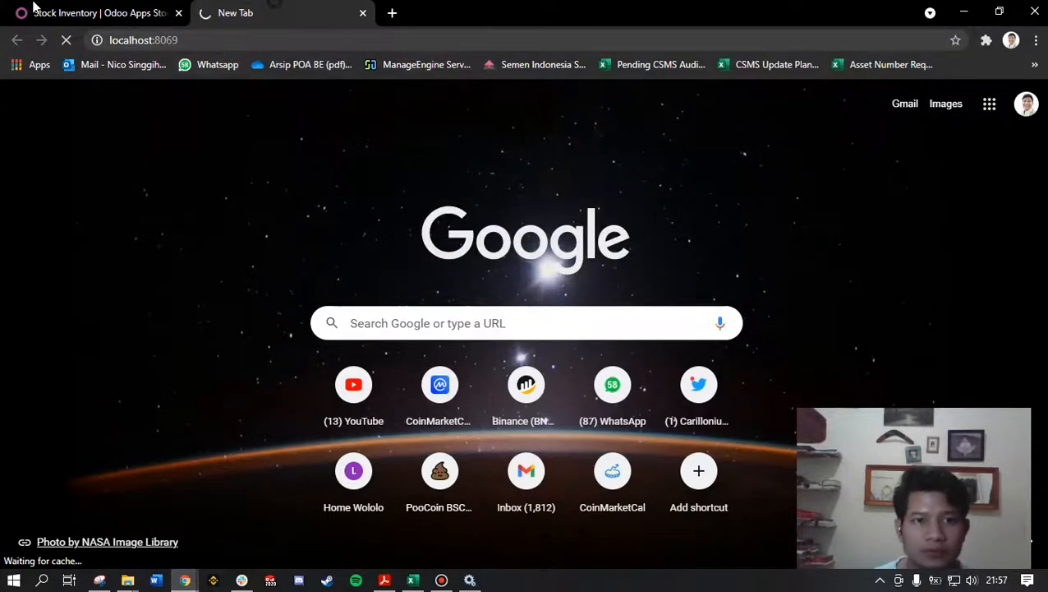
drag(33, 9, 217, 13)
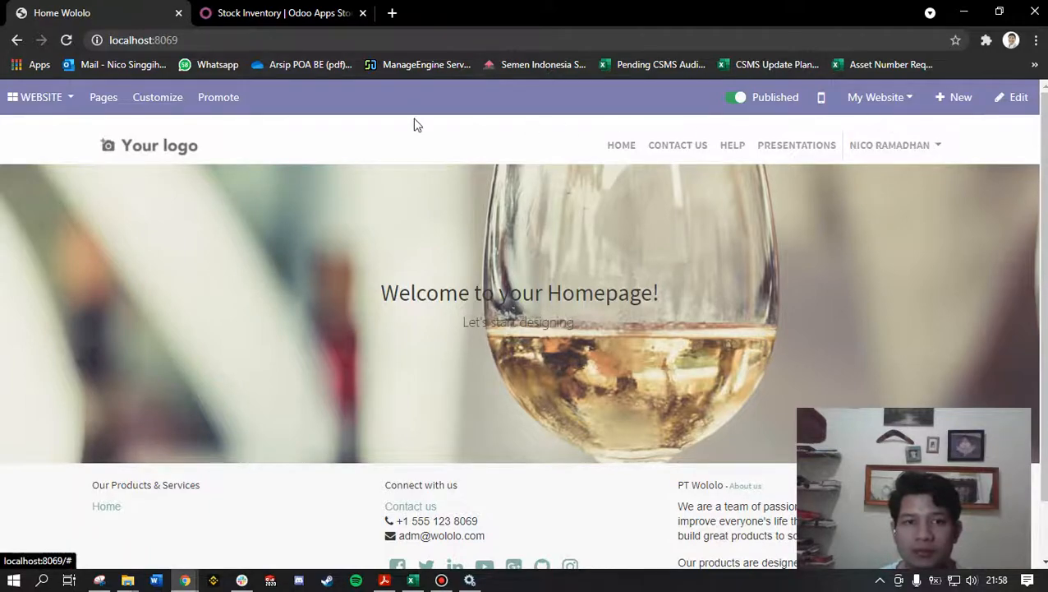
Step: Activate the developer mode from the Odoo settings
click(54, 105)
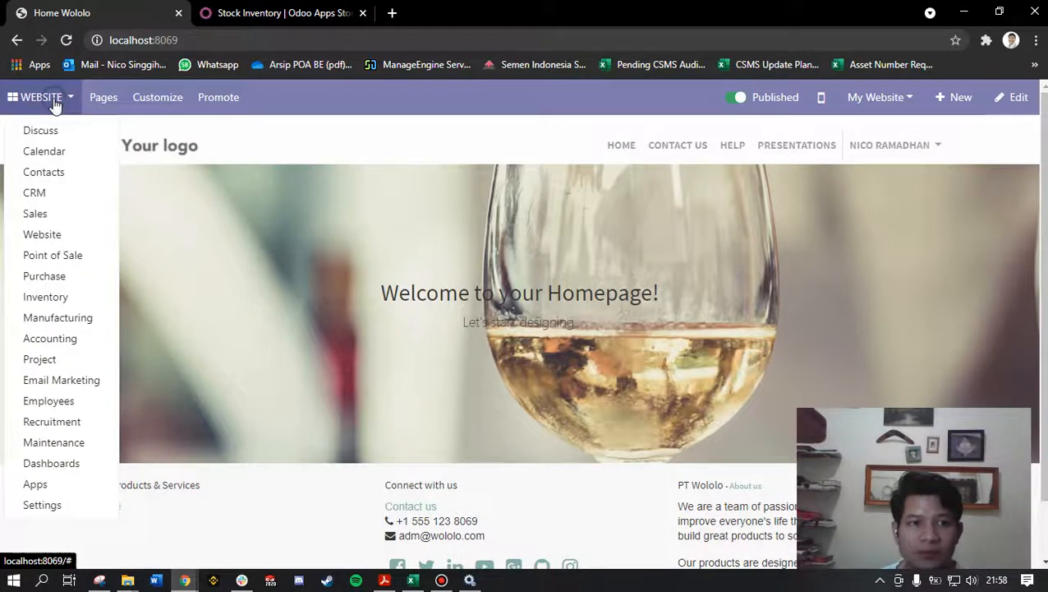
click(59, 505)
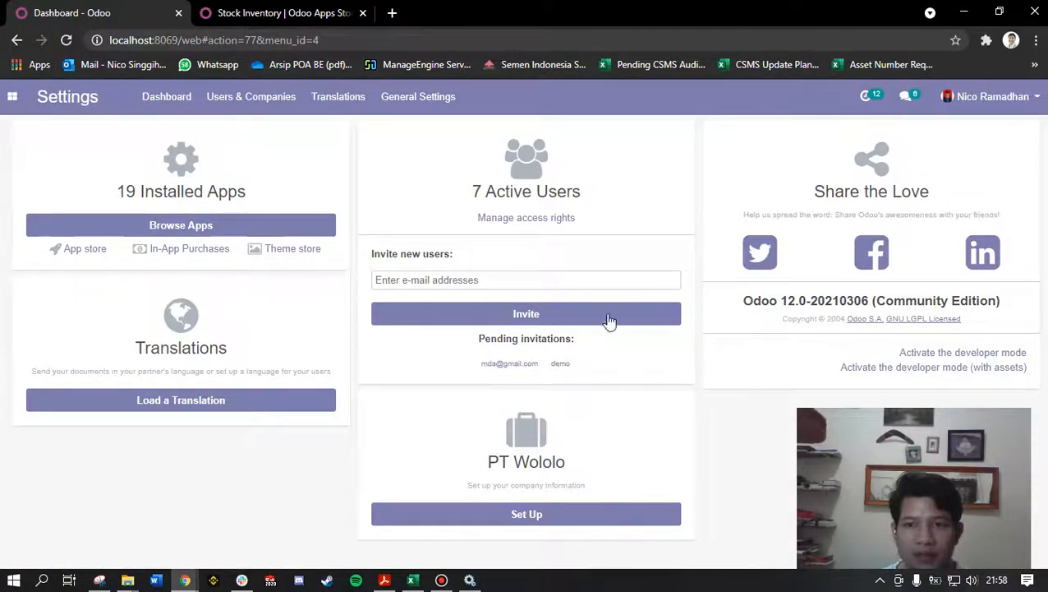
click(914, 359)
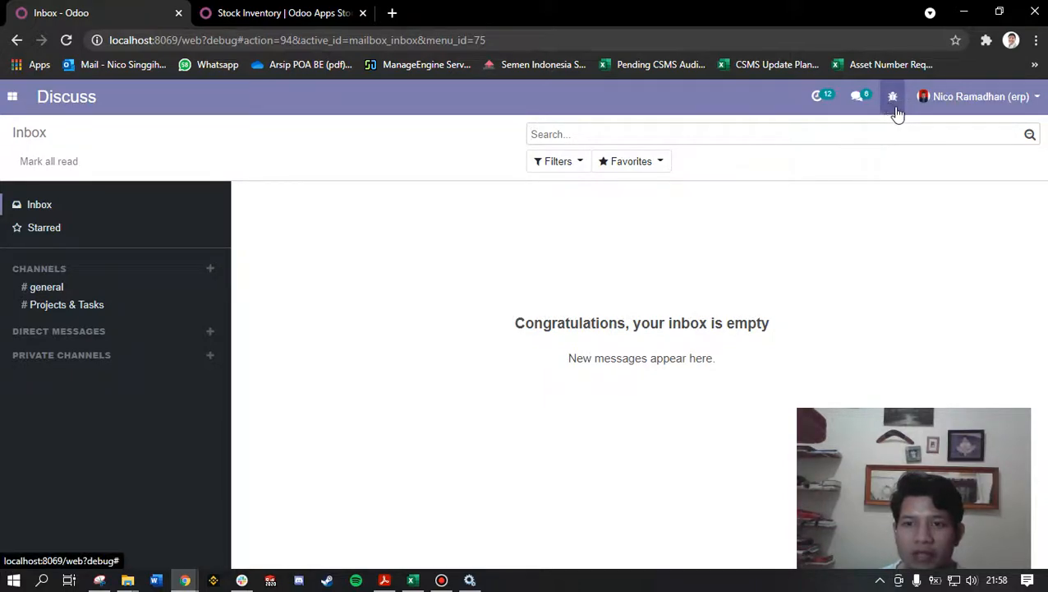
Step: Go to the Odoo Apps module and run Update Apps List, confirming the update
click(12, 97)
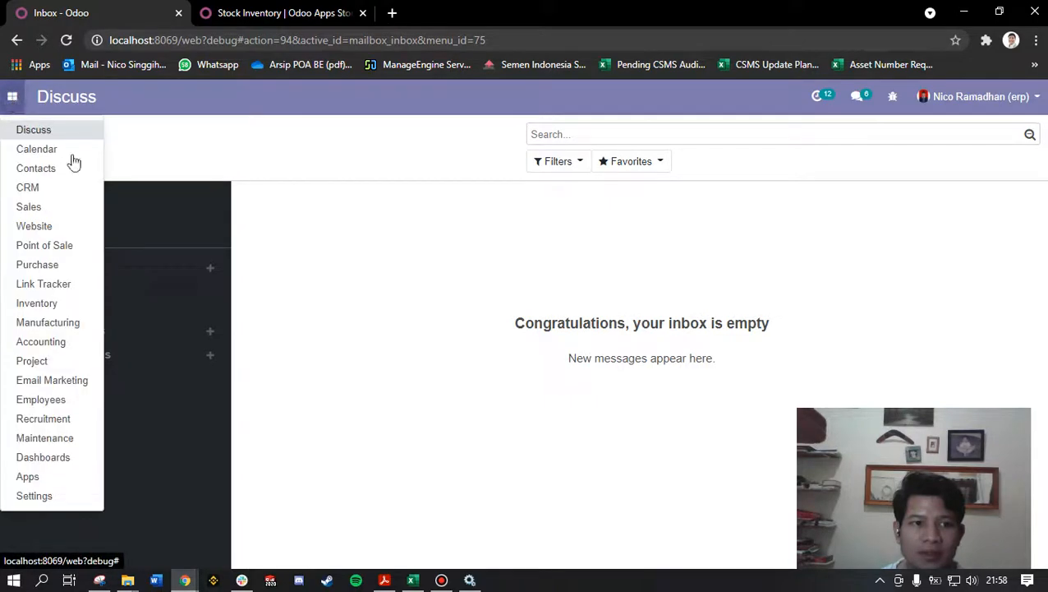
click(41, 483)
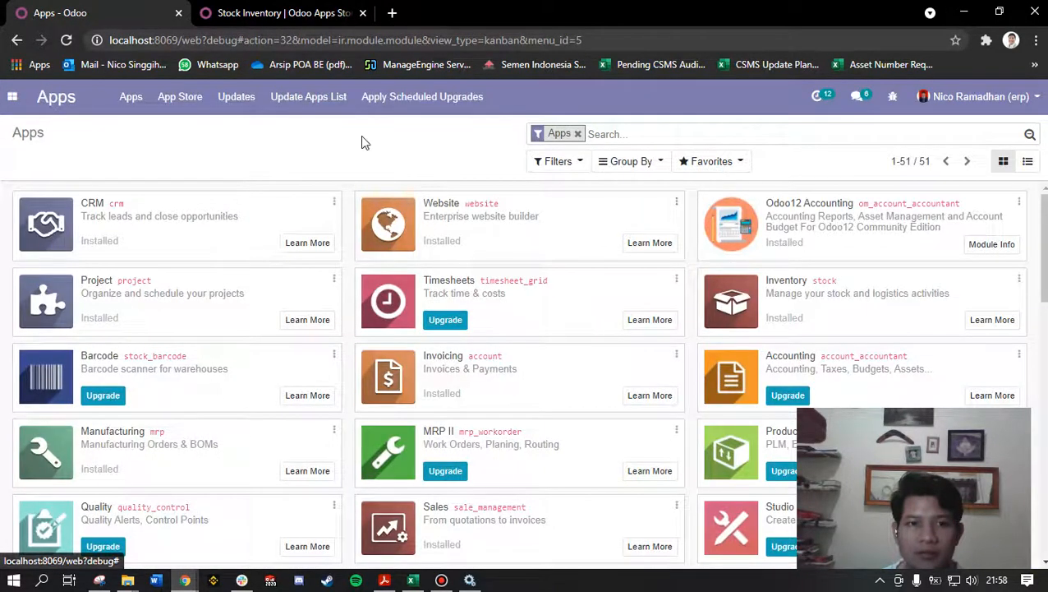
click(322, 102)
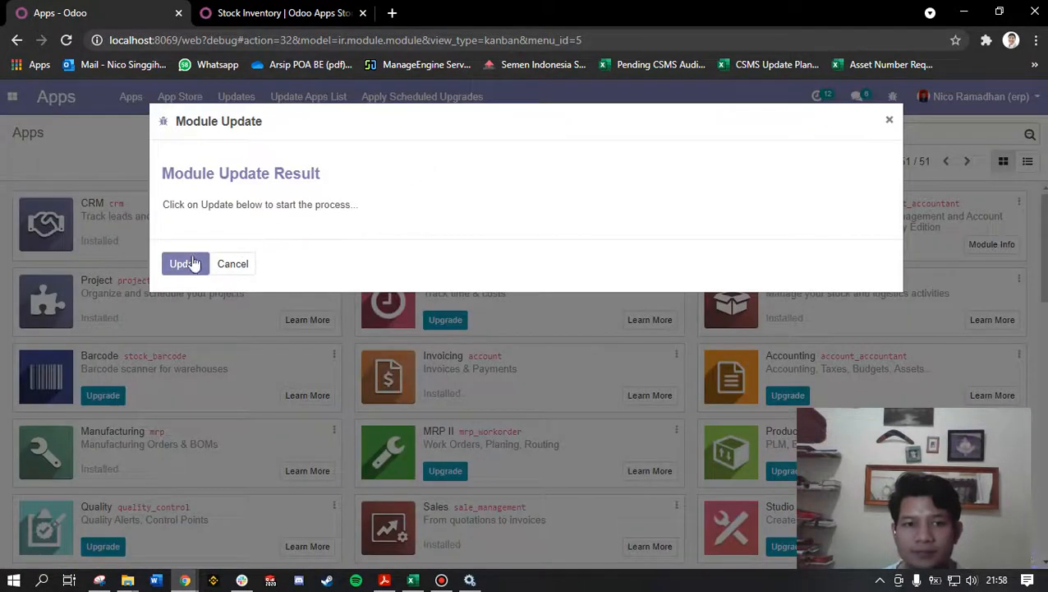
click(195, 263)
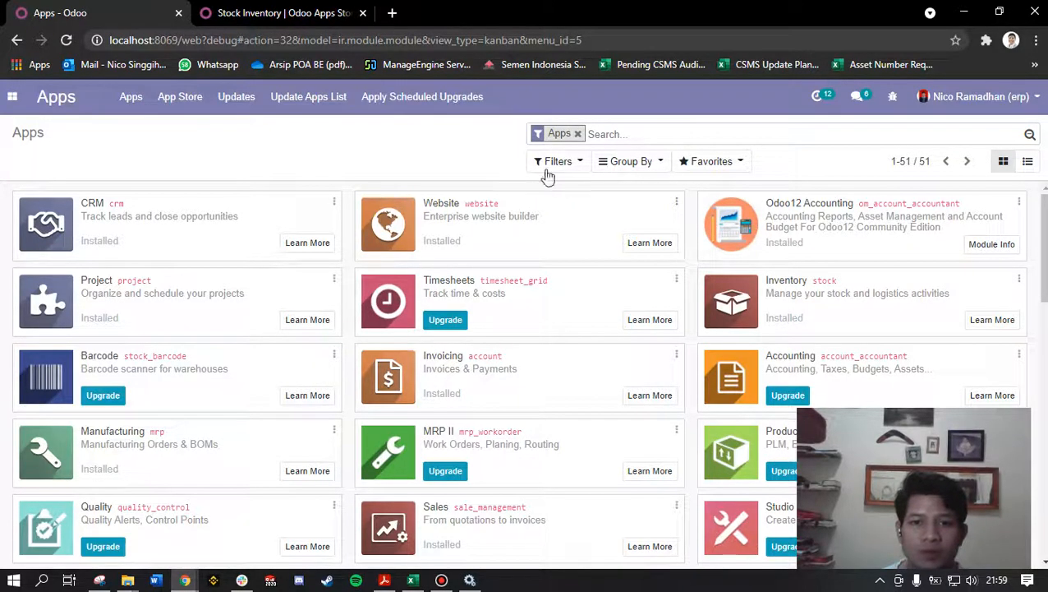
Step: Remove the Apps filter, check the module's name on its store page, and search the modules for "stock invent"
click(577, 135)
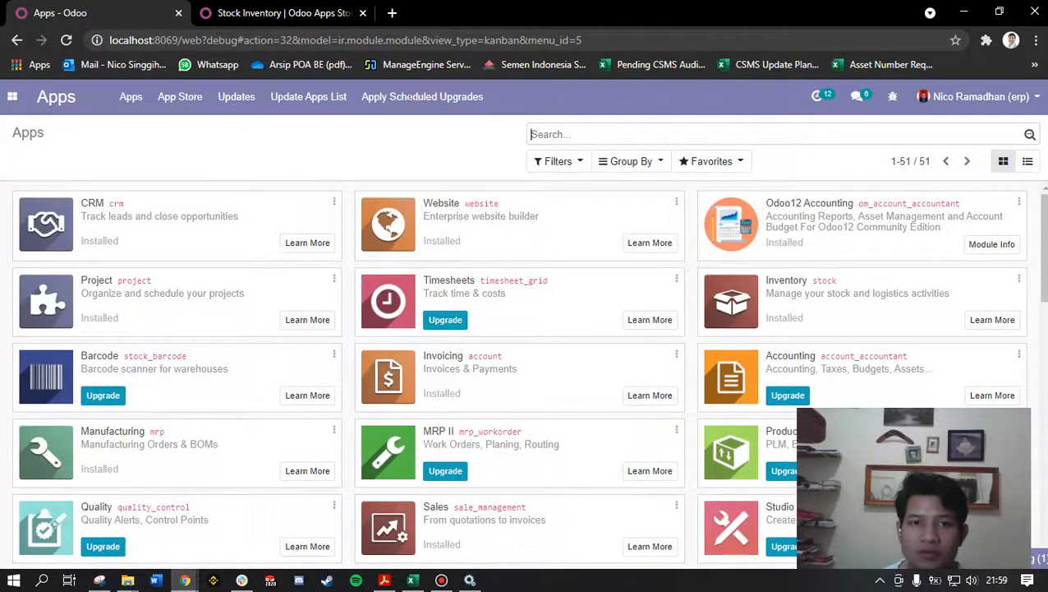
key(ctrl+Tab)
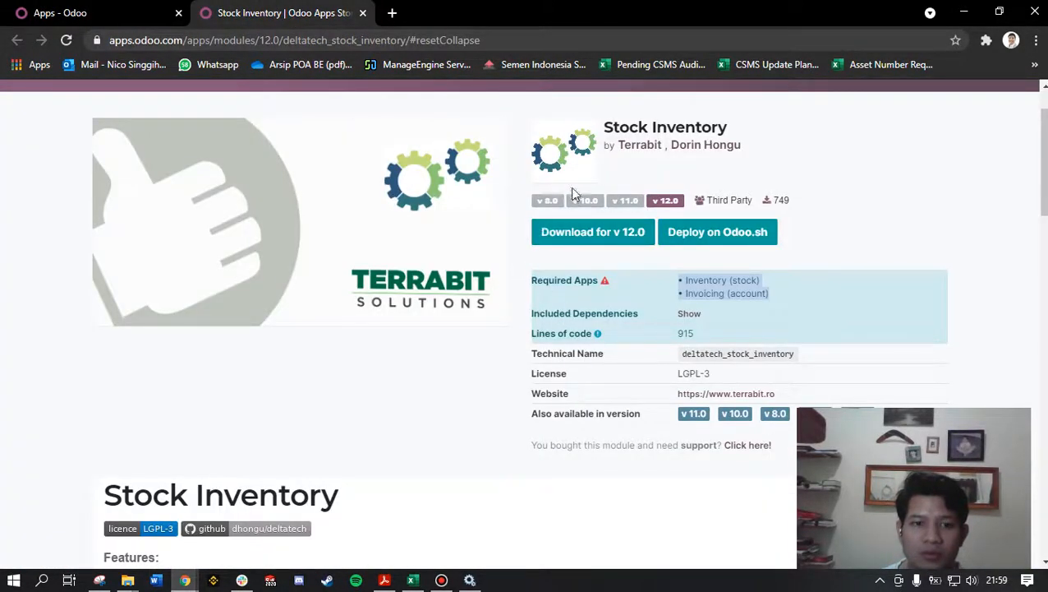
drag(611, 123, 745, 140)
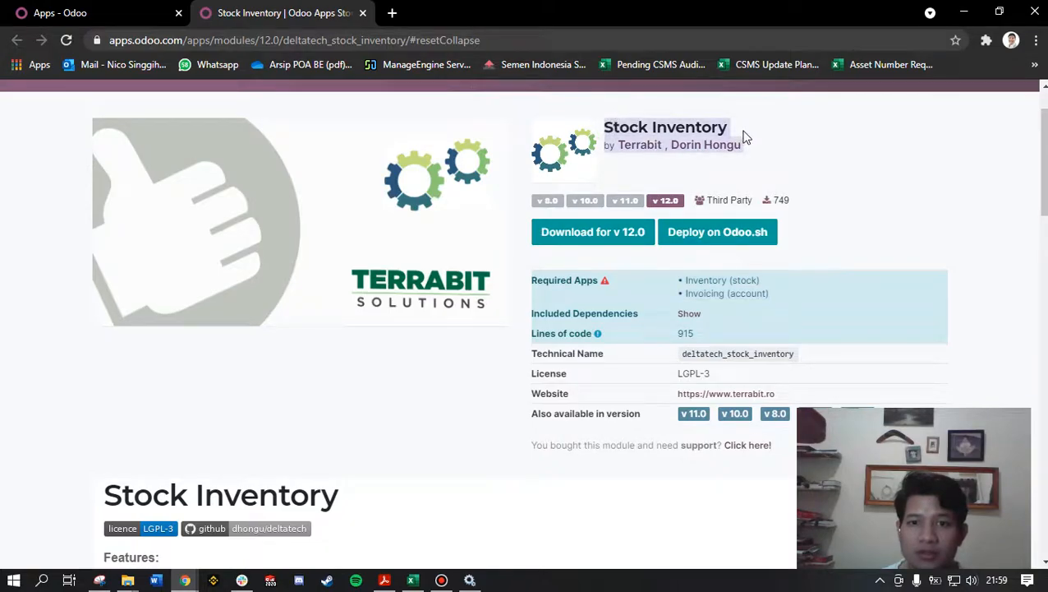
click(107, 12)
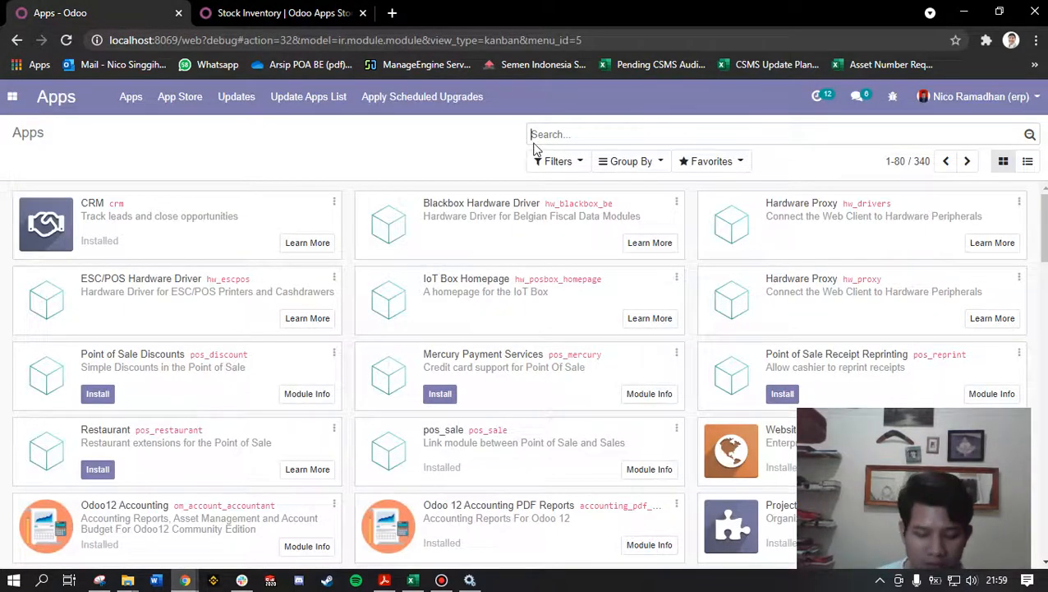
text(stock)
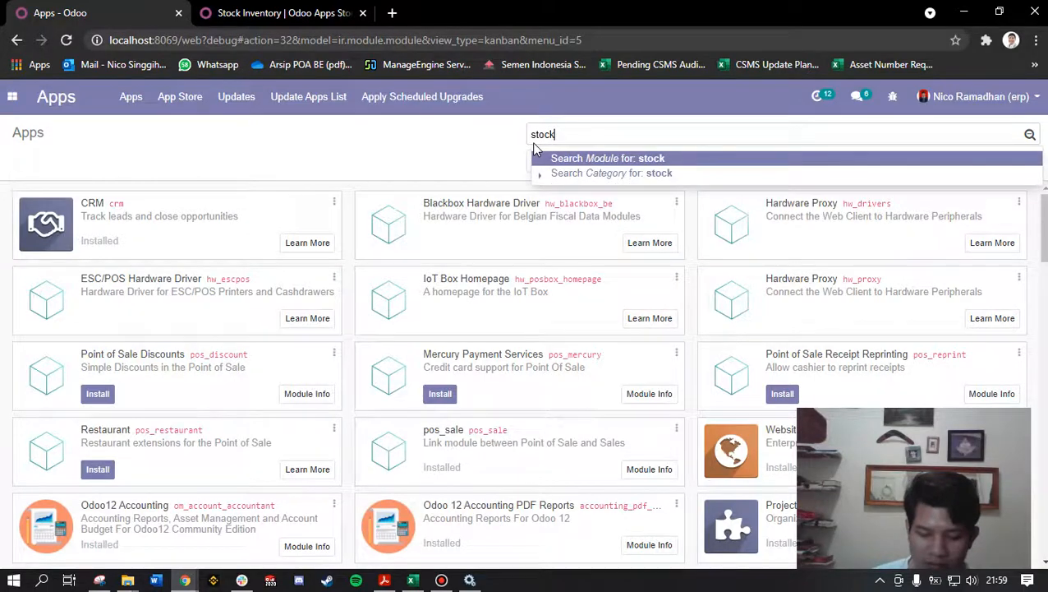
text( invent)
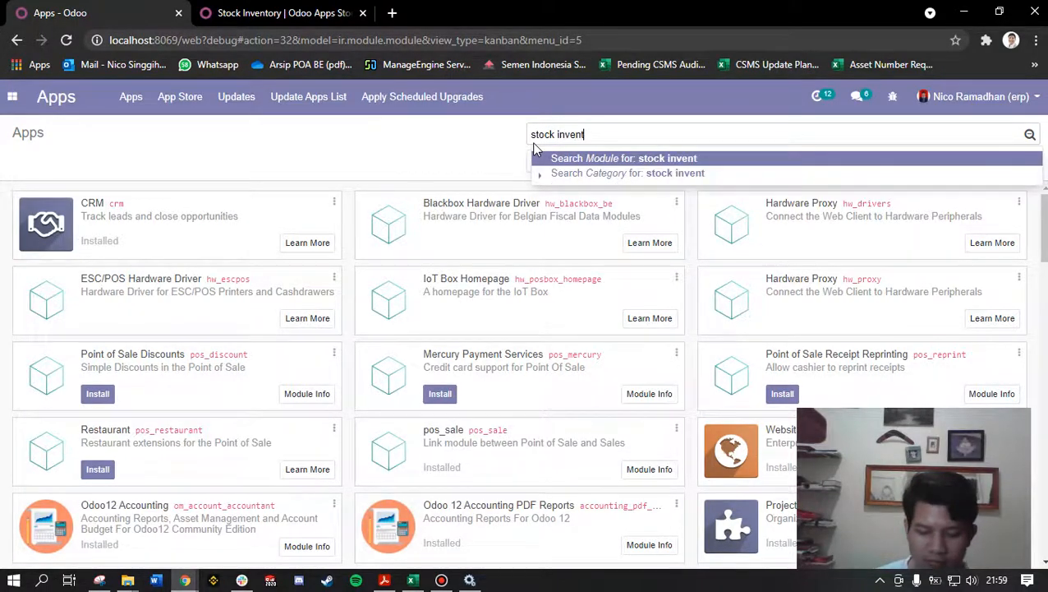
click(538, 157)
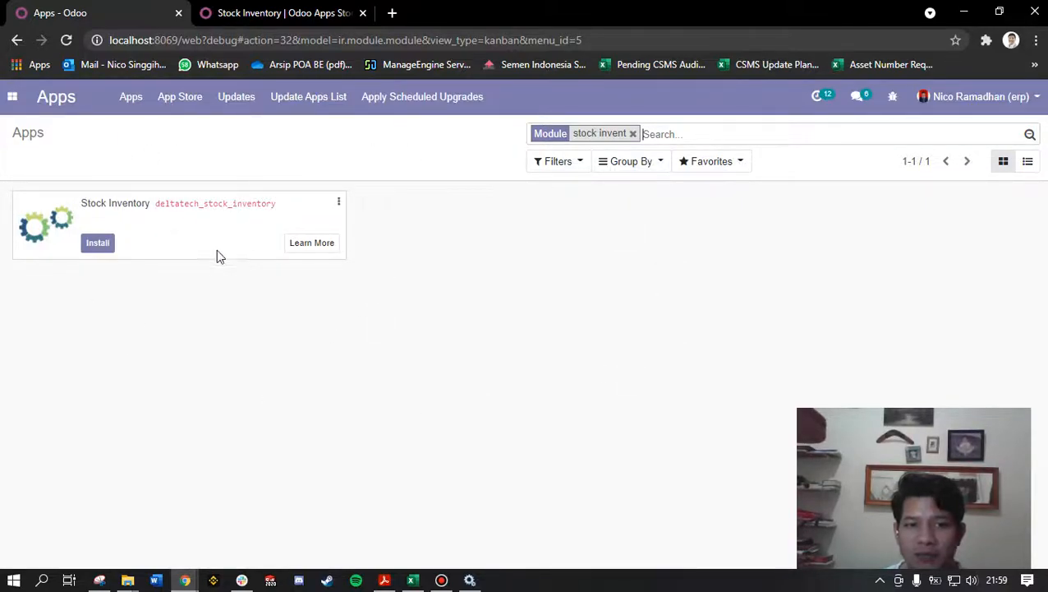
Step: Install the Stock Inventory module (deltatech_stock_inventory), looking over its store page while the installation runs
click(98, 245)
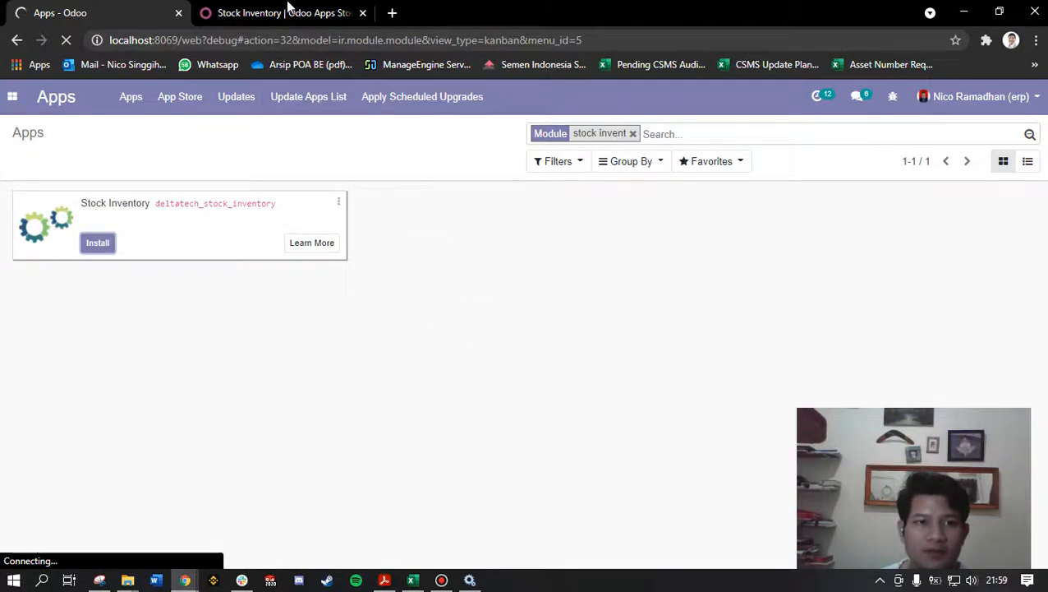
click(287, 10)
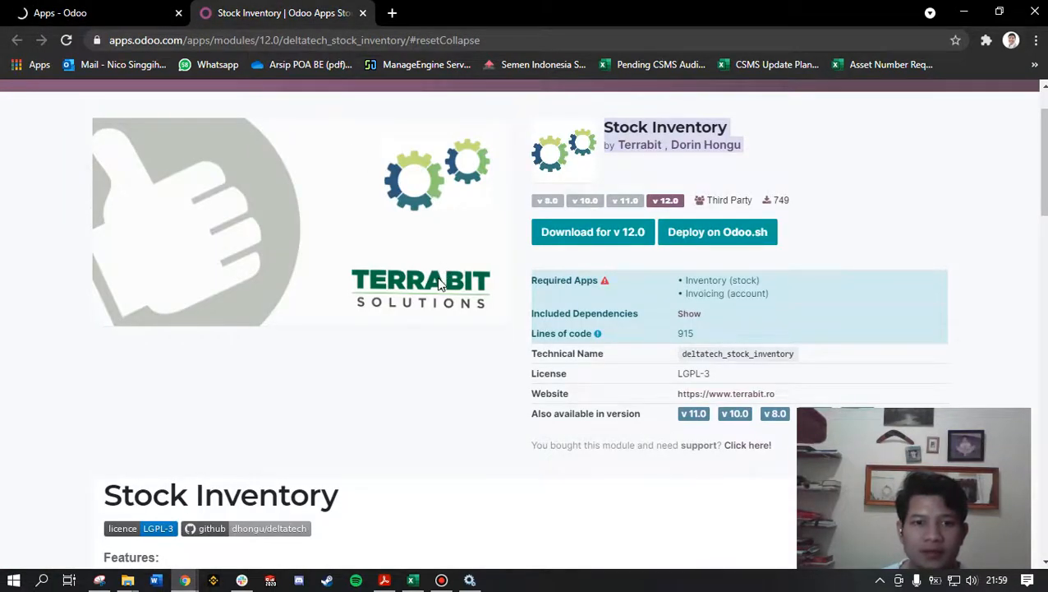
scroll(440, 283, up, 1)
click(94, 9)
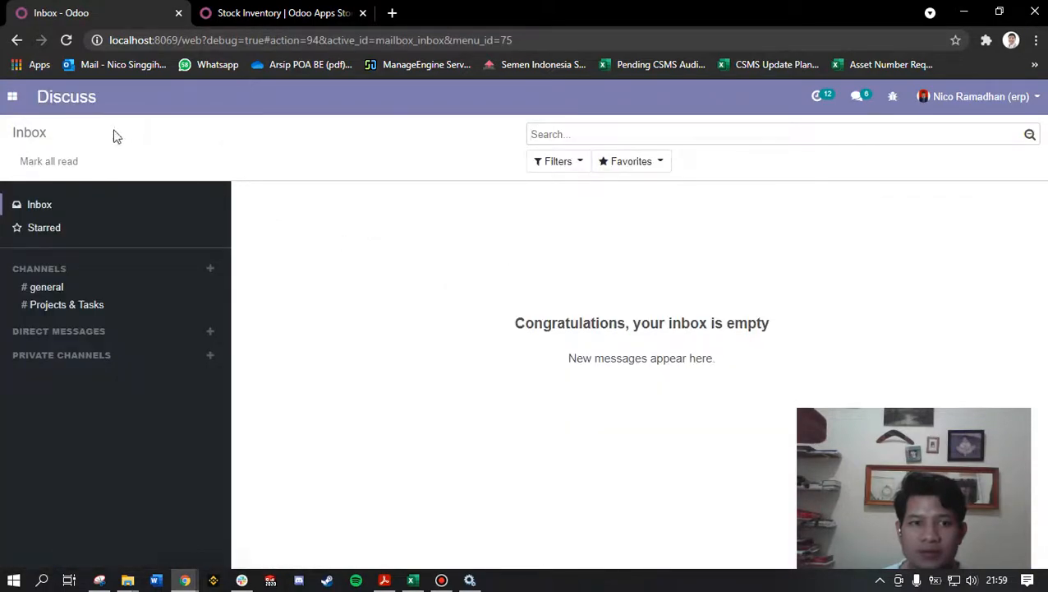
Step: Search the Apps modules for "stock invent" again to check the installation status of Stock Inventory
click(12, 97)
click(27, 477)
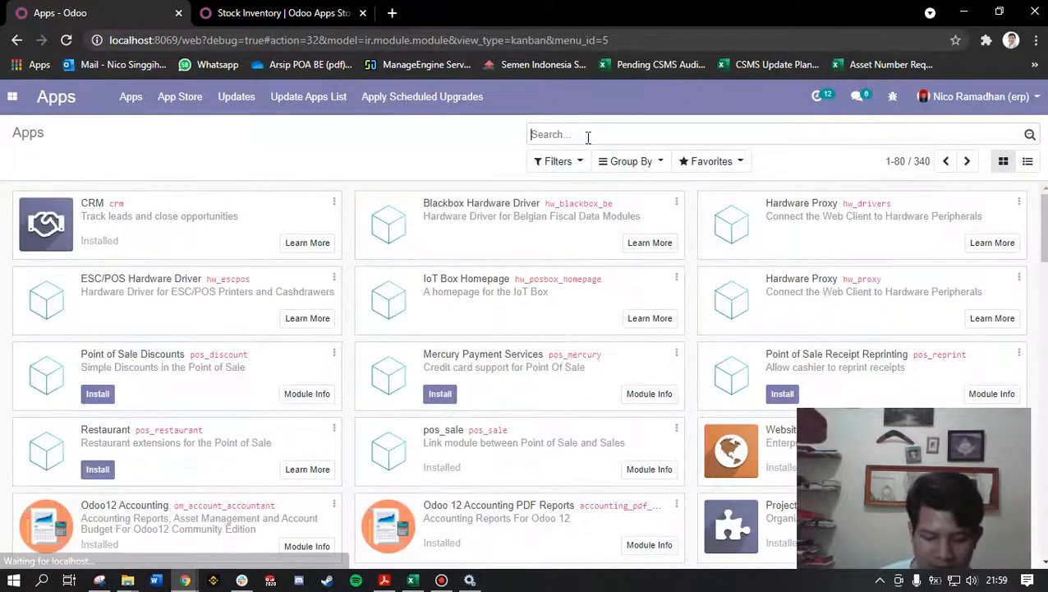
text(stock)
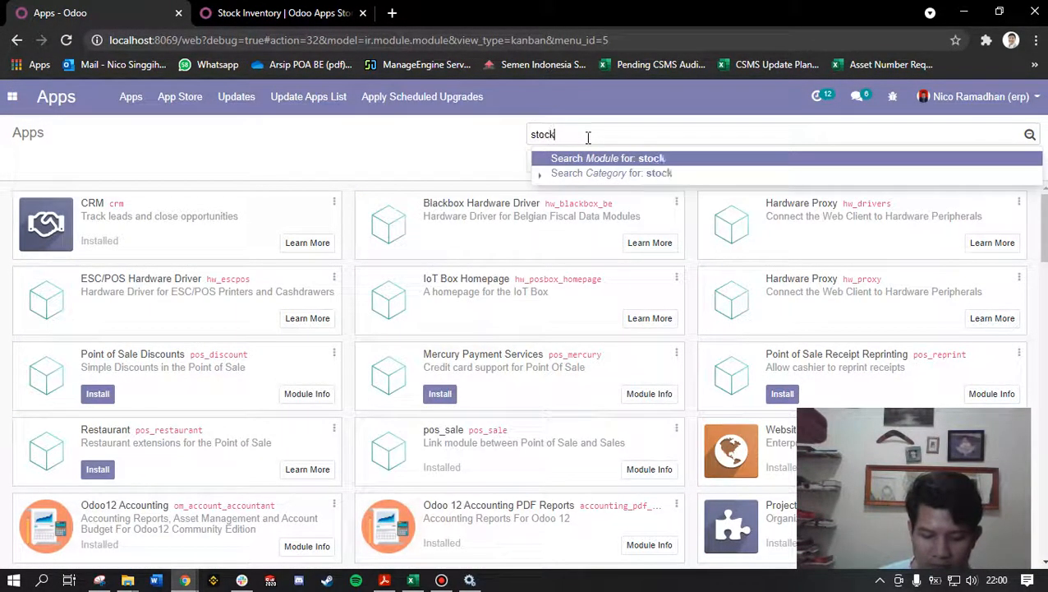
key(Return)
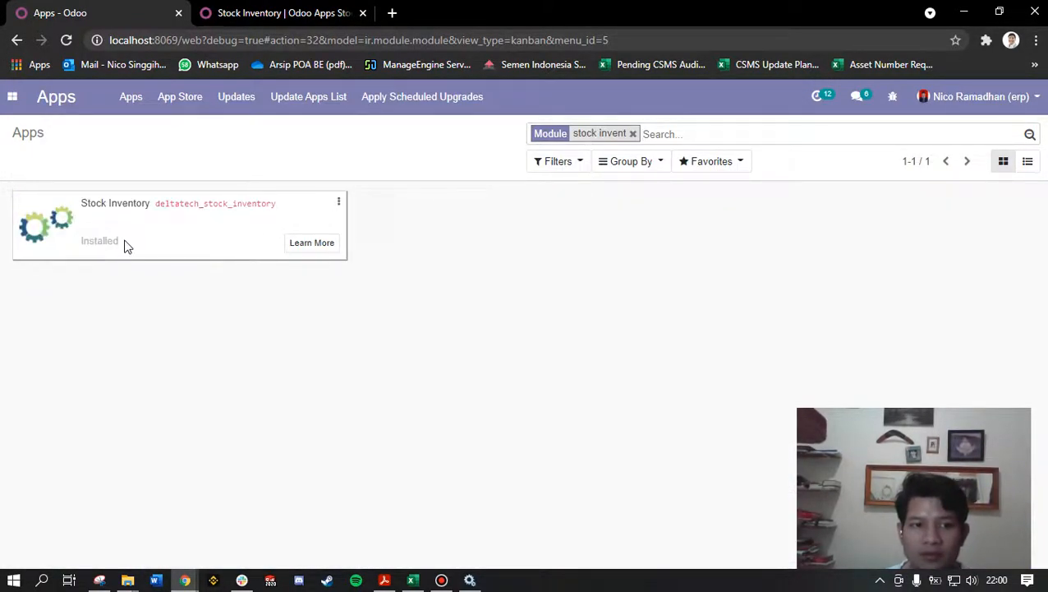
Step: Deactivate the developer mode from the Odoo settings
click(13, 98)
click(37, 495)
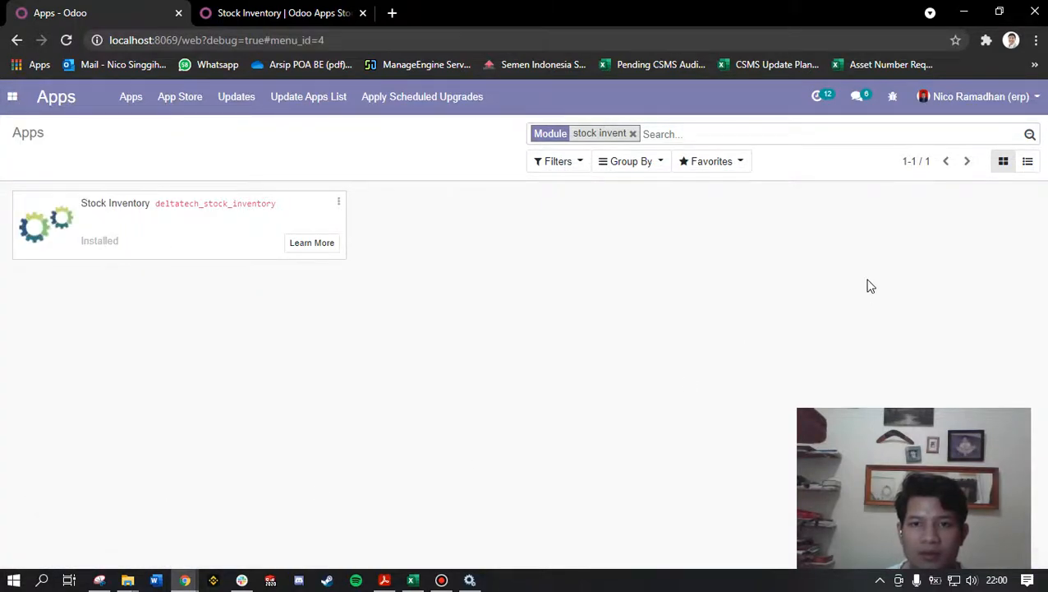
click(979, 386)
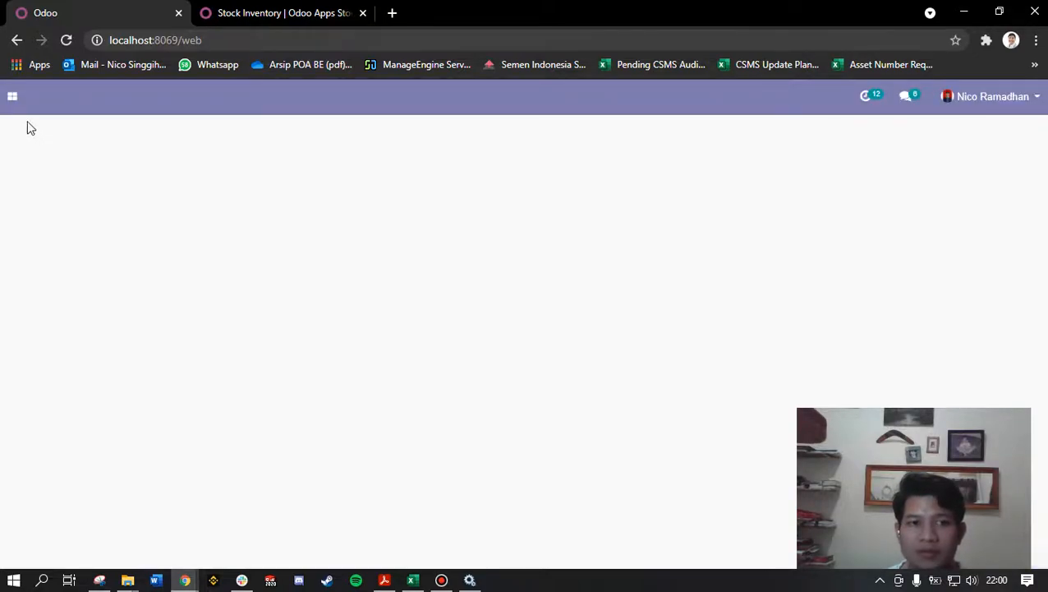
Step: Check the Stock Inventory module's name on its store page, and open the Inventory app in Odoo
click(13, 100)
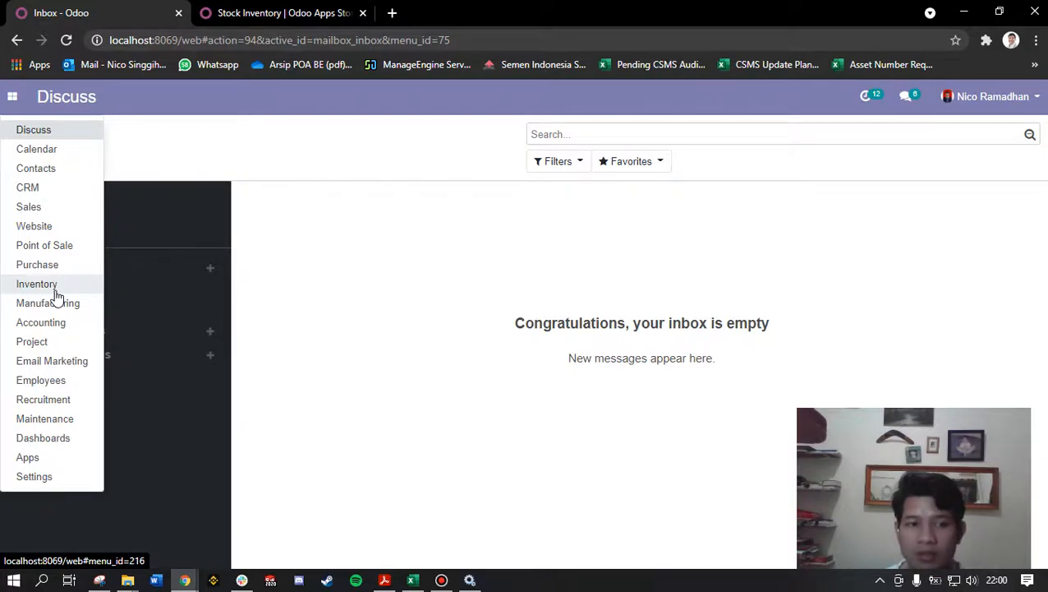
click(271, 12)
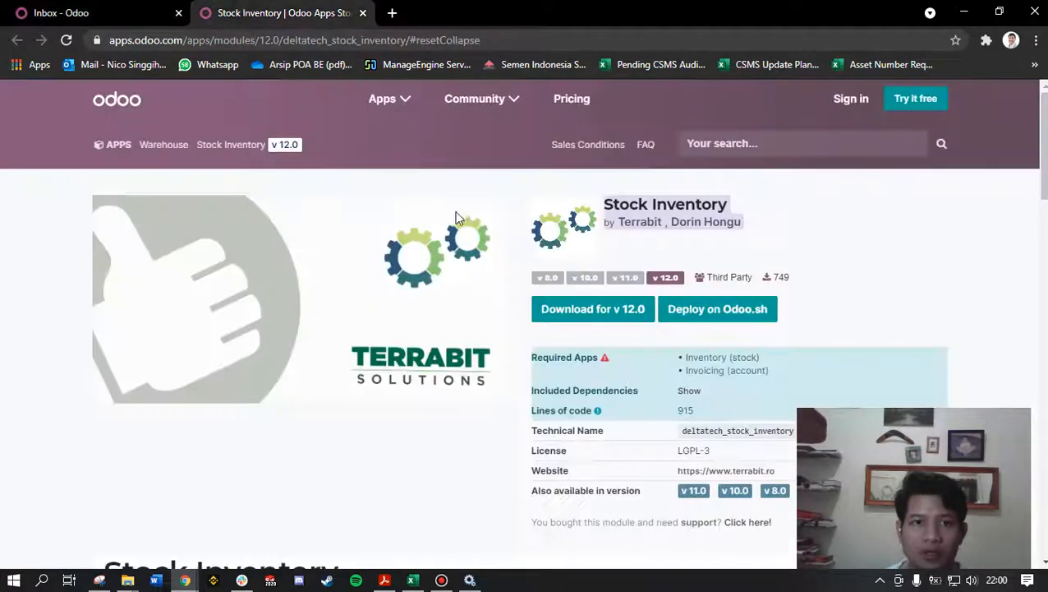
click(613, 204)
drag(602, 207, 717, 203)
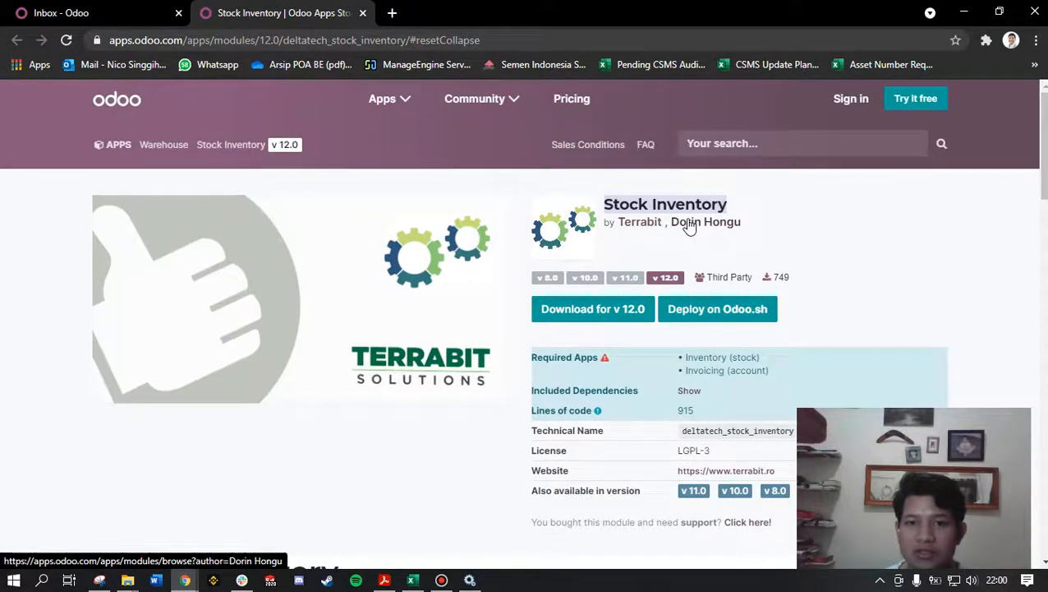
click(123, 12)
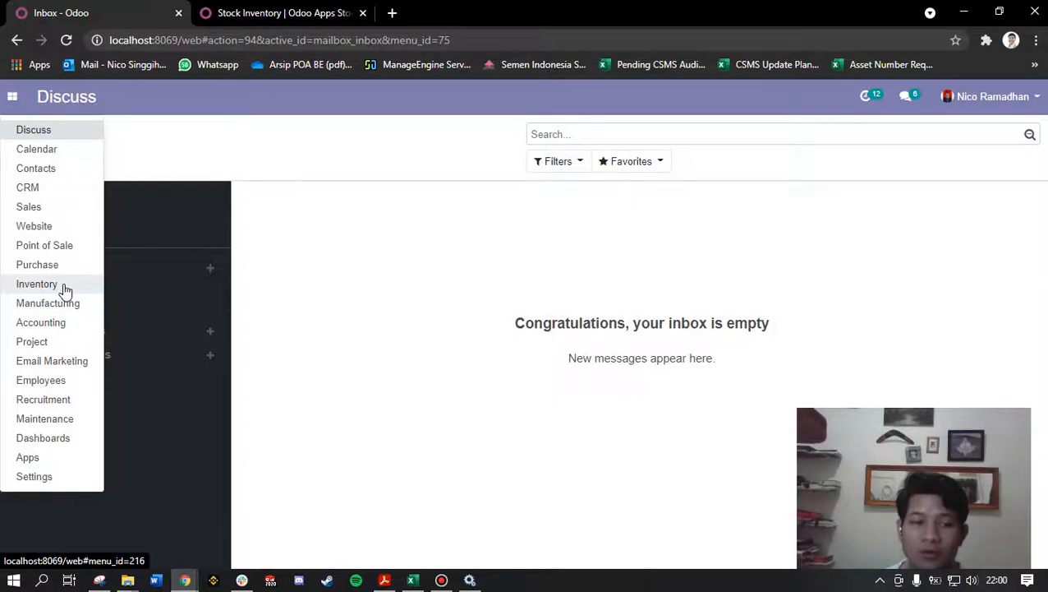
click(37, 284)
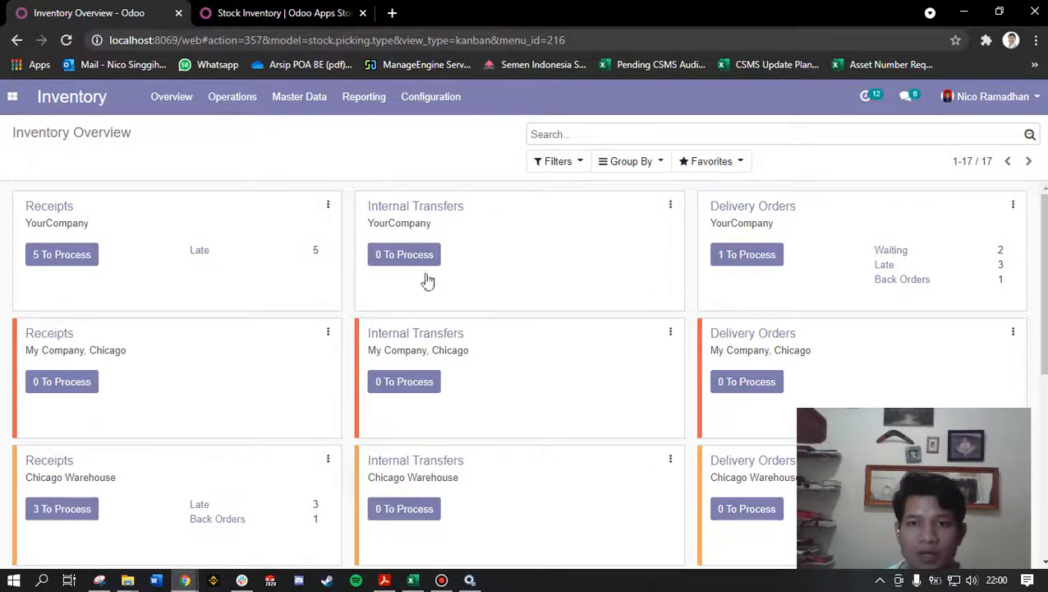
Step: Review the features and the title of the Stock Inventory module on its Odoo Apps store page
click(358, 9)
scroll(375, 329, down, 5)
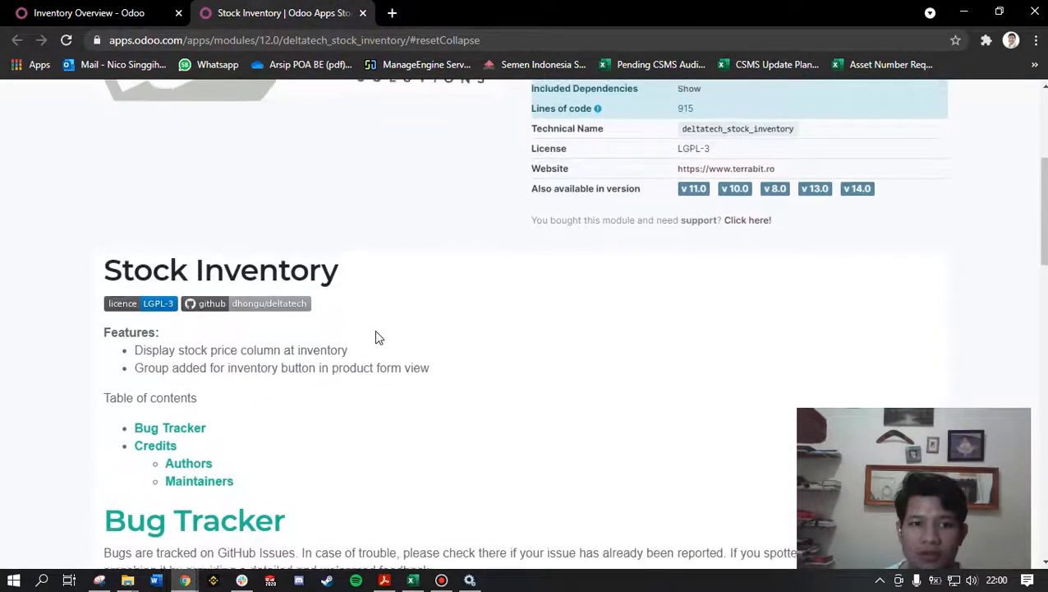
scroll(375, 330, up, 2)
drag(177, 438, 238, 439)
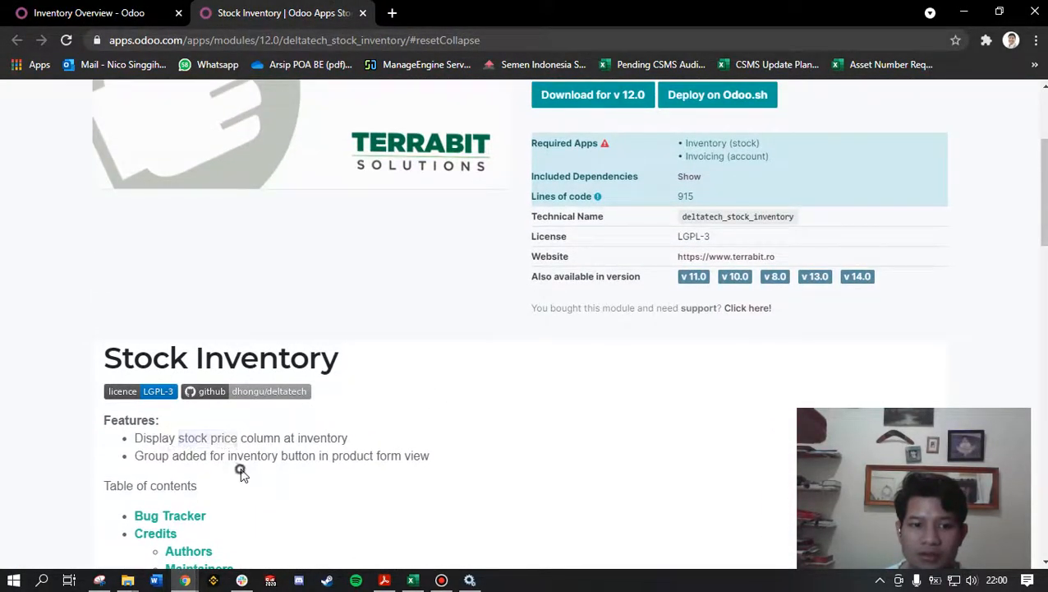
drag(135, 457, 321, 462)
scroll(358, 462, up, 3)
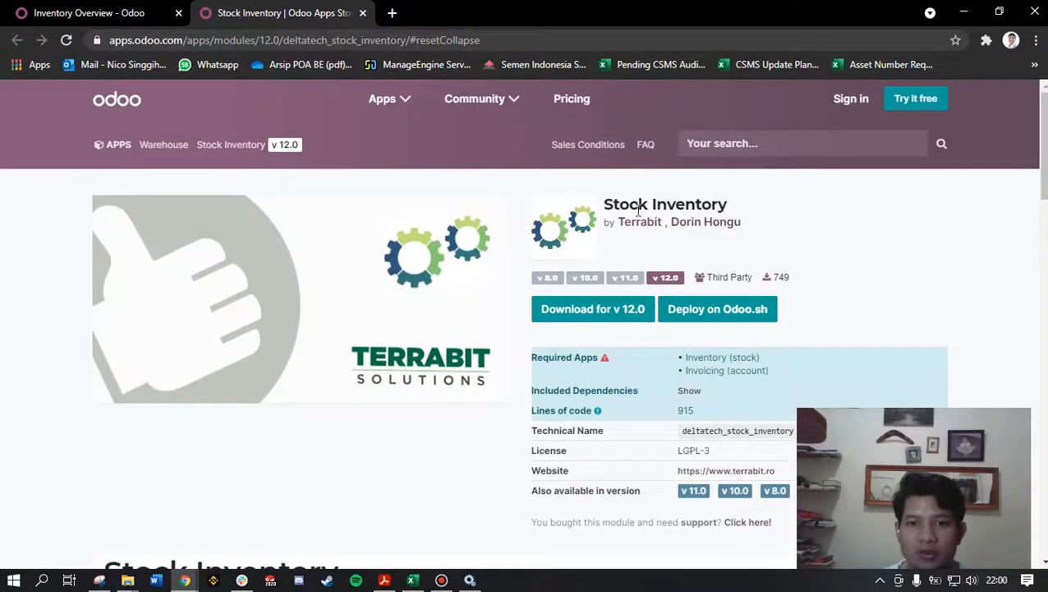
drag(600, 205, 736, 212)
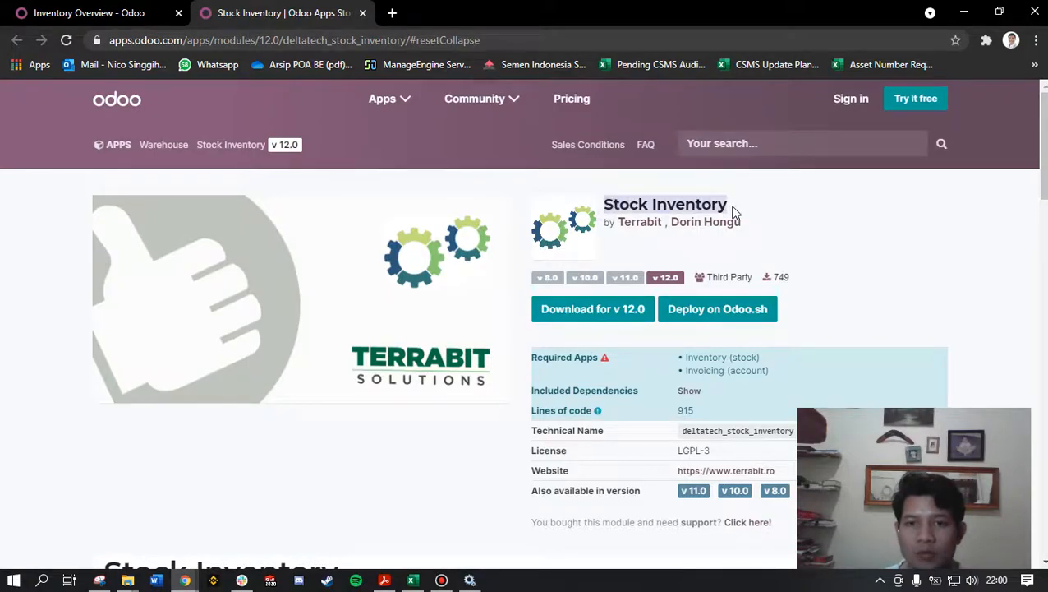
Step: Back in Odoo, retrieve the inventory quantities in an Inventory Report computed for Current Inventory
click(139, 11)
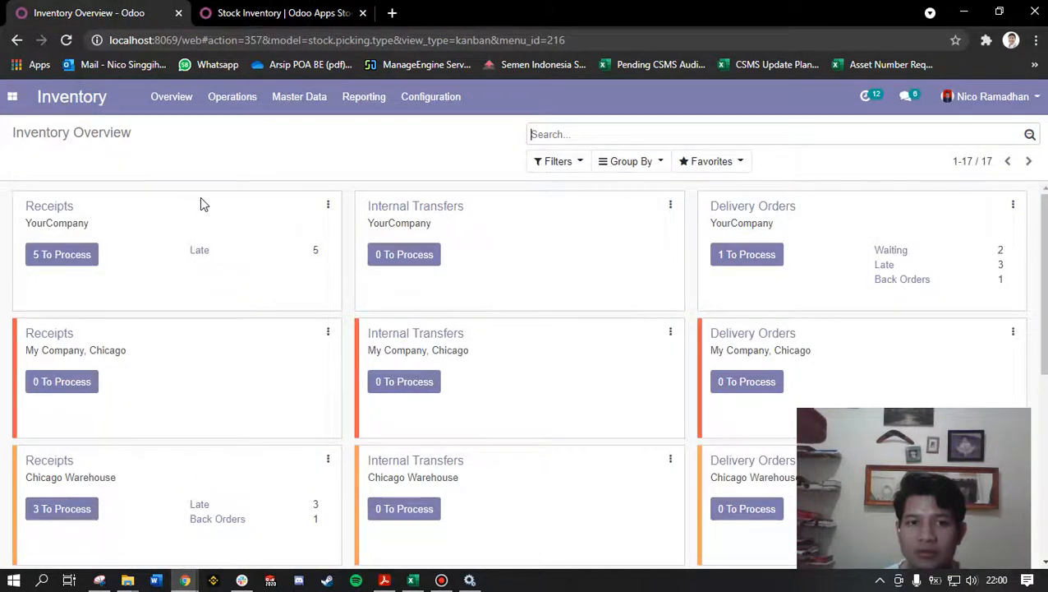
click(364, 104)
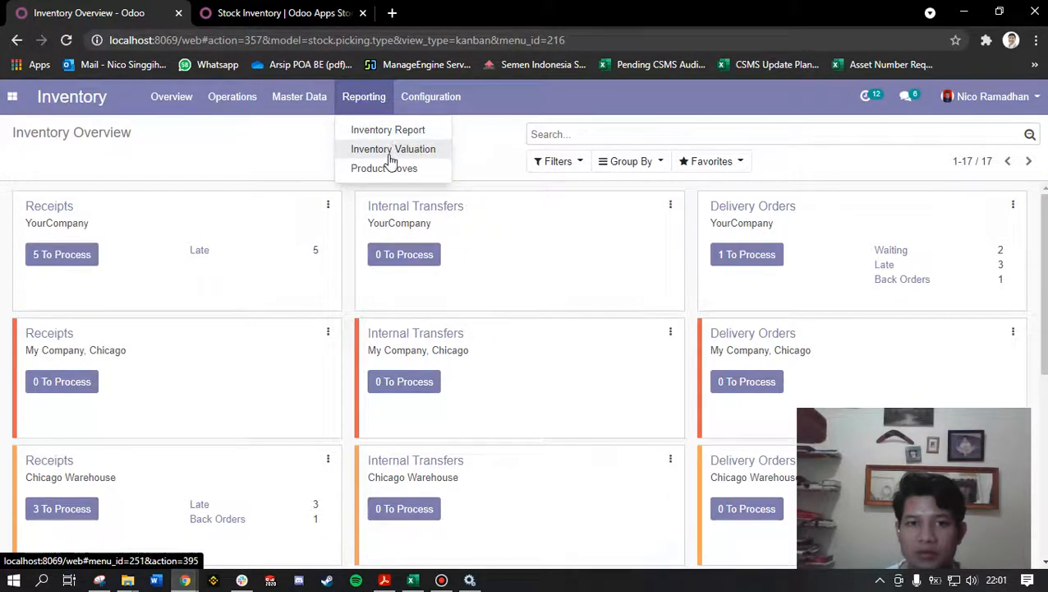
click(409, 132)
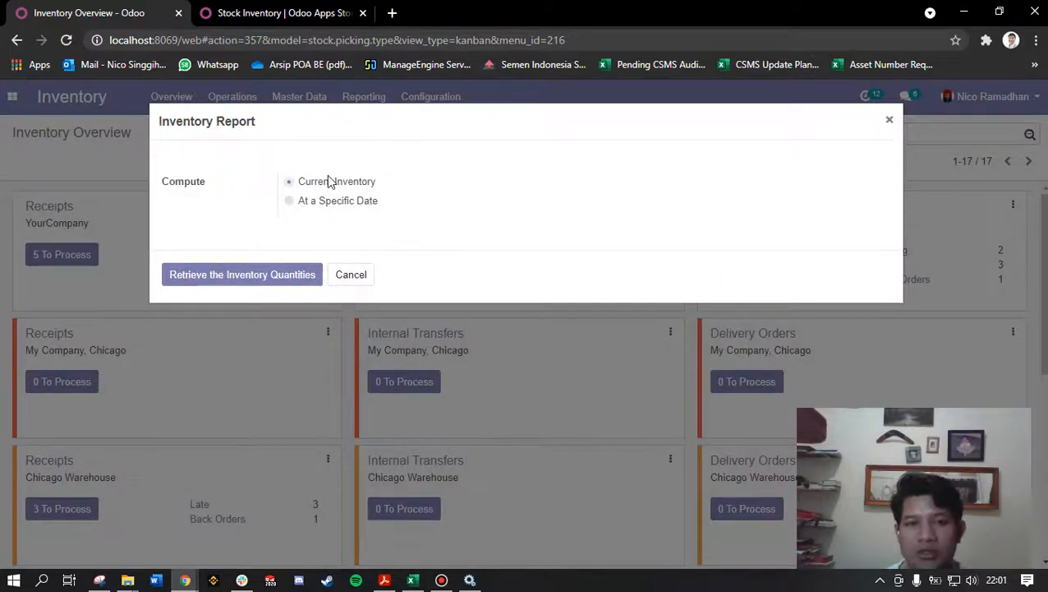
click(346, 207)
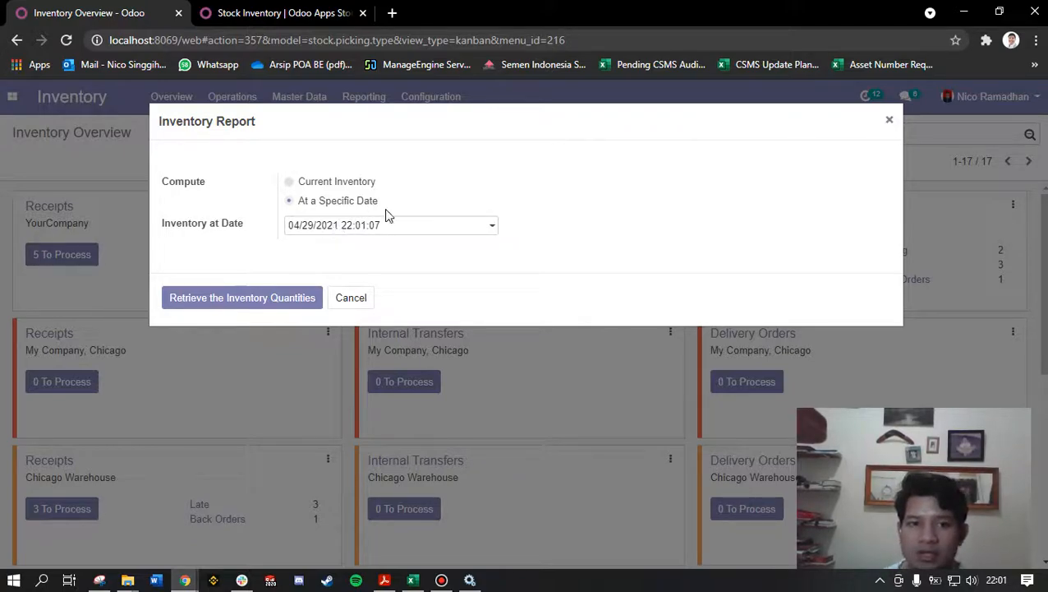
click(366, 187)
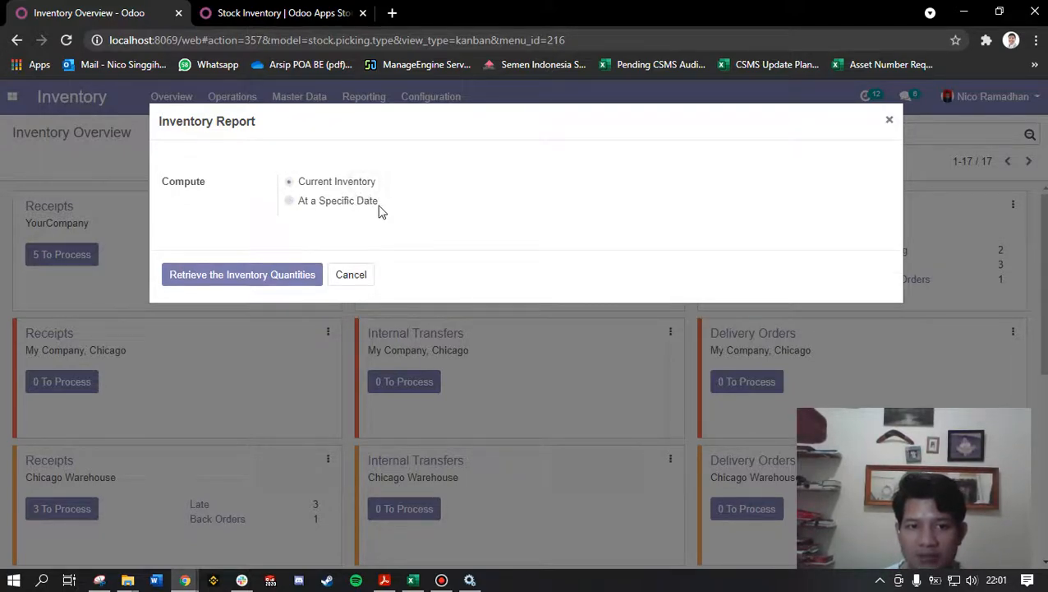
click(263, 279)
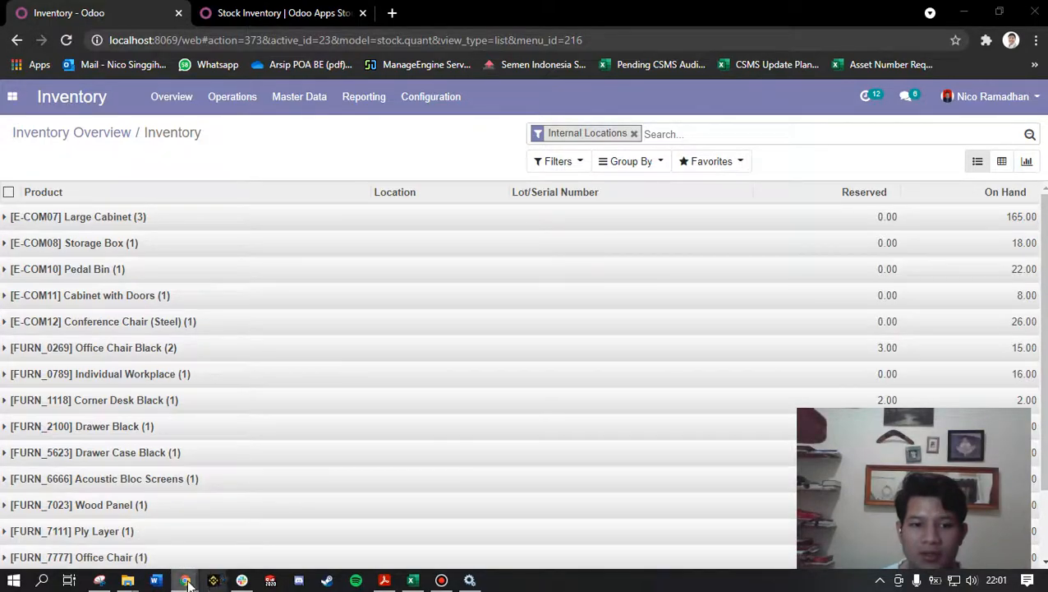
Step: Switch to the Blogger post draft and read the scenario about finding an item's stock and location
mouse_move(187, 582)
click(141, 530)
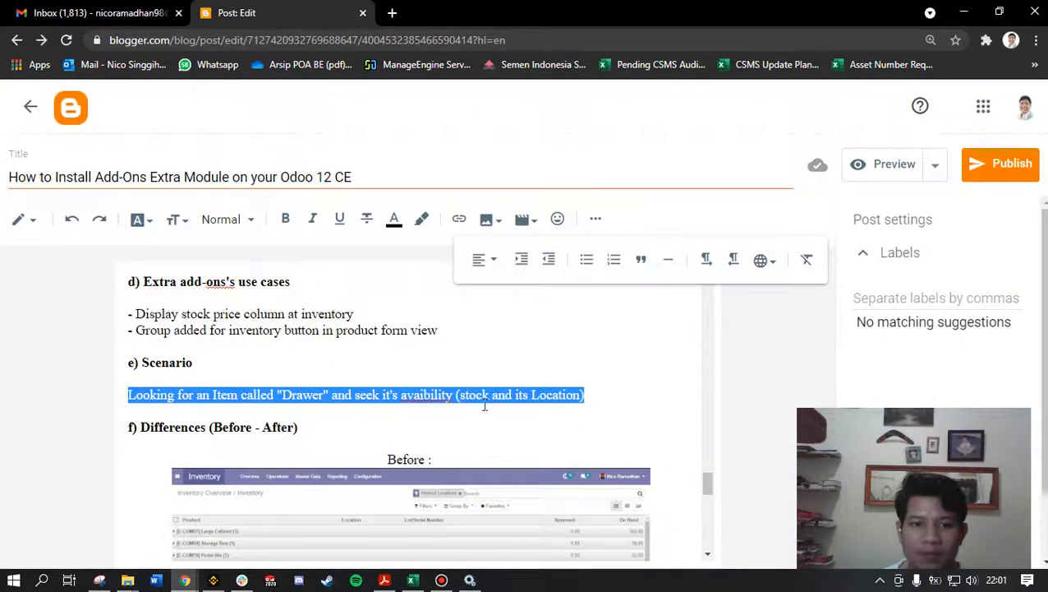
click(322, 405)
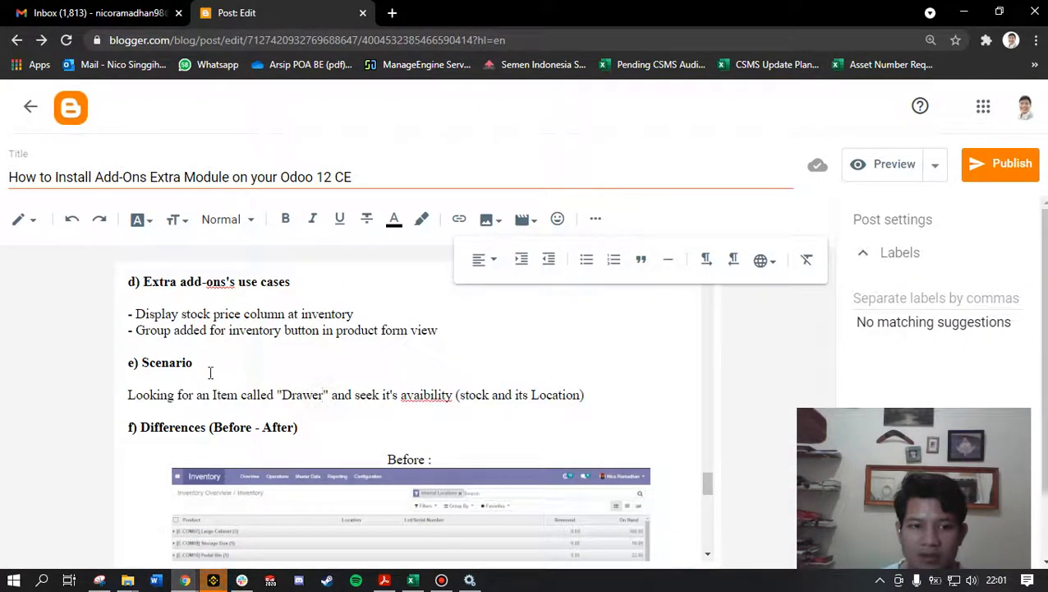
drag(130, 398, 578, 395)
click(491, 402)
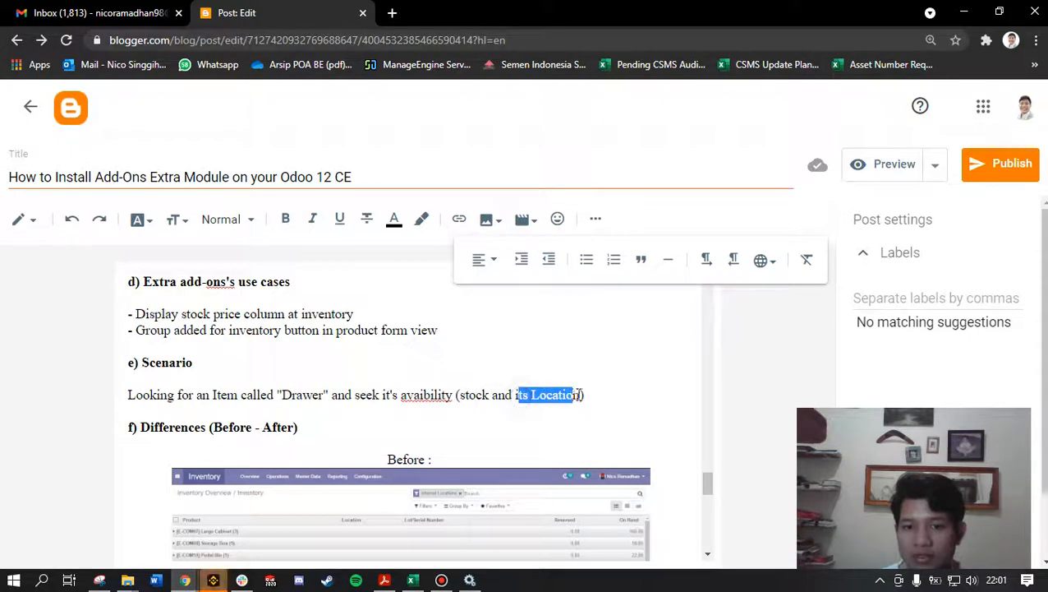
click(533, 408)
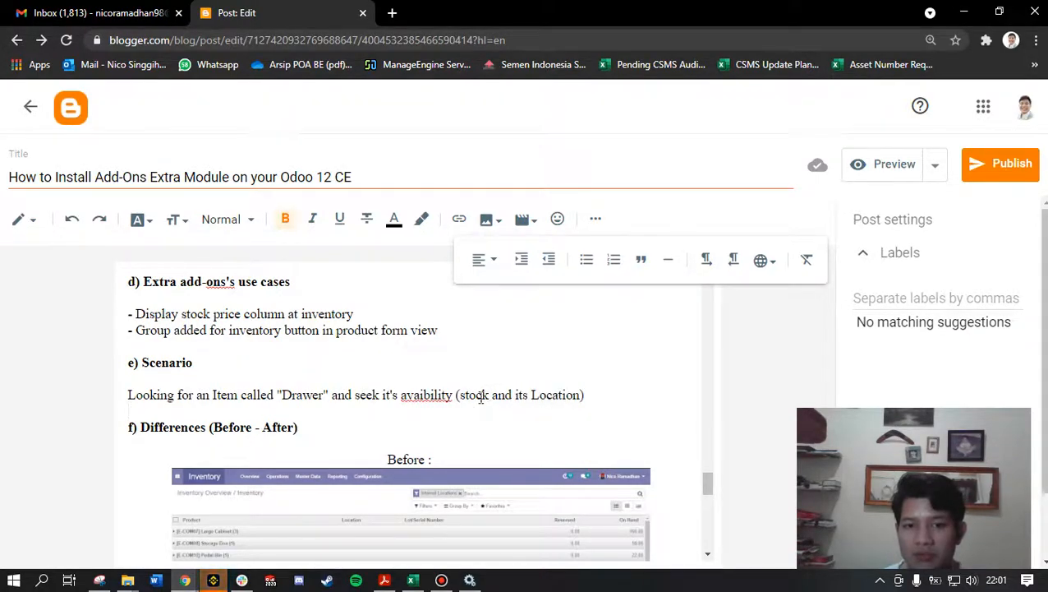
drag(489, 395, 465, 395)
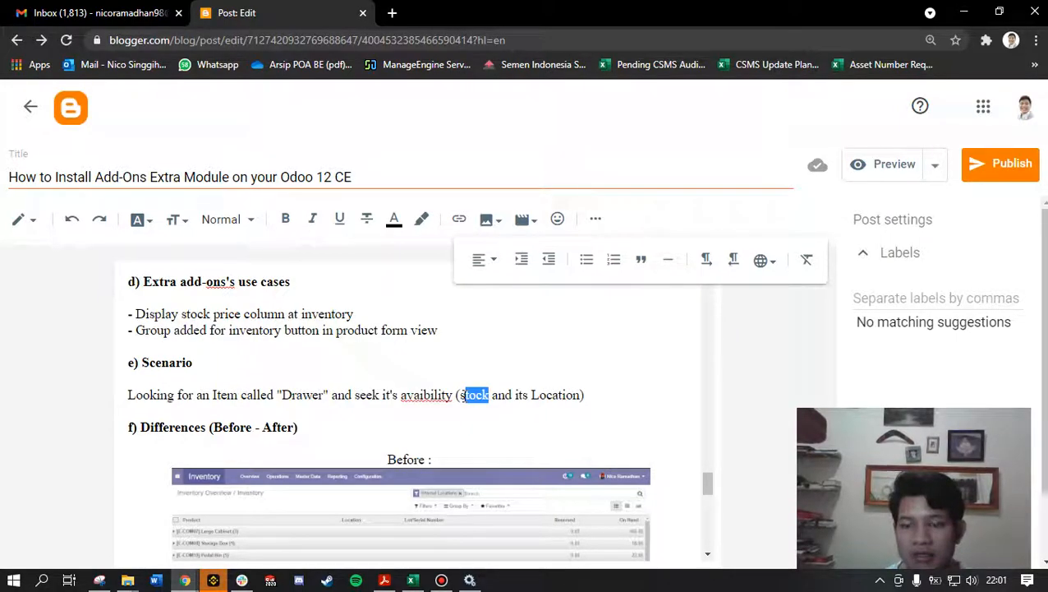
Step: Return to the Odoo browser window and show the inventory report as a pivot table
click(213, 580)
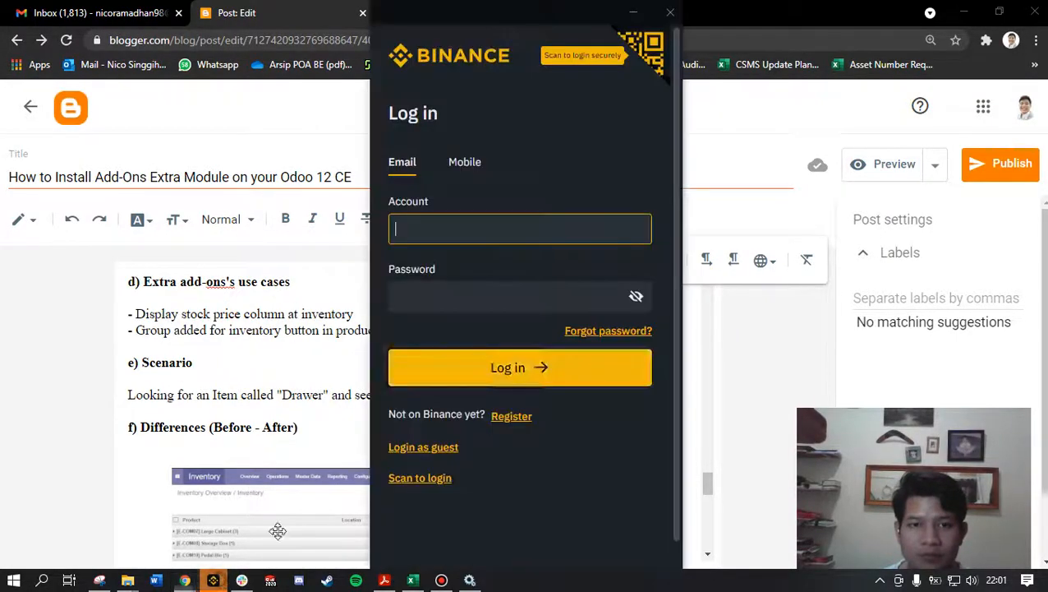
click(670, 12)
mouse_move(185, 580)
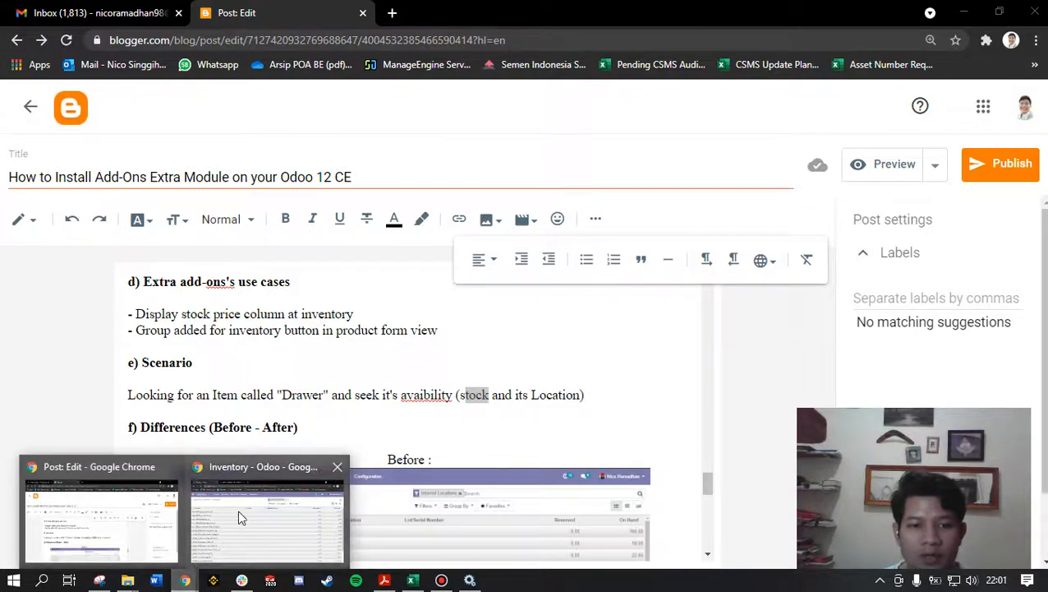
click(241, 516)
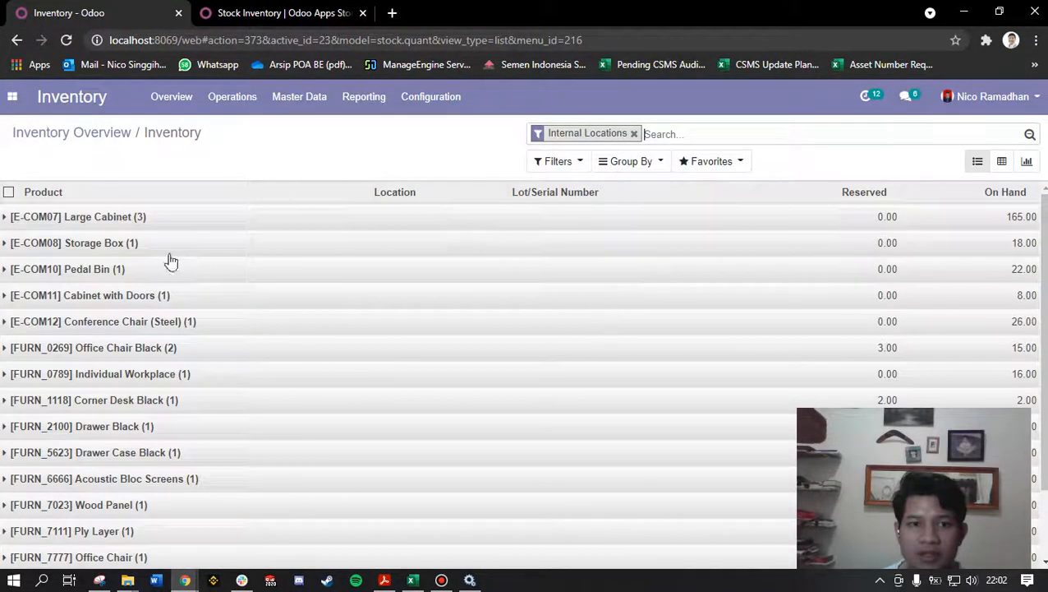
click(1001, 163)
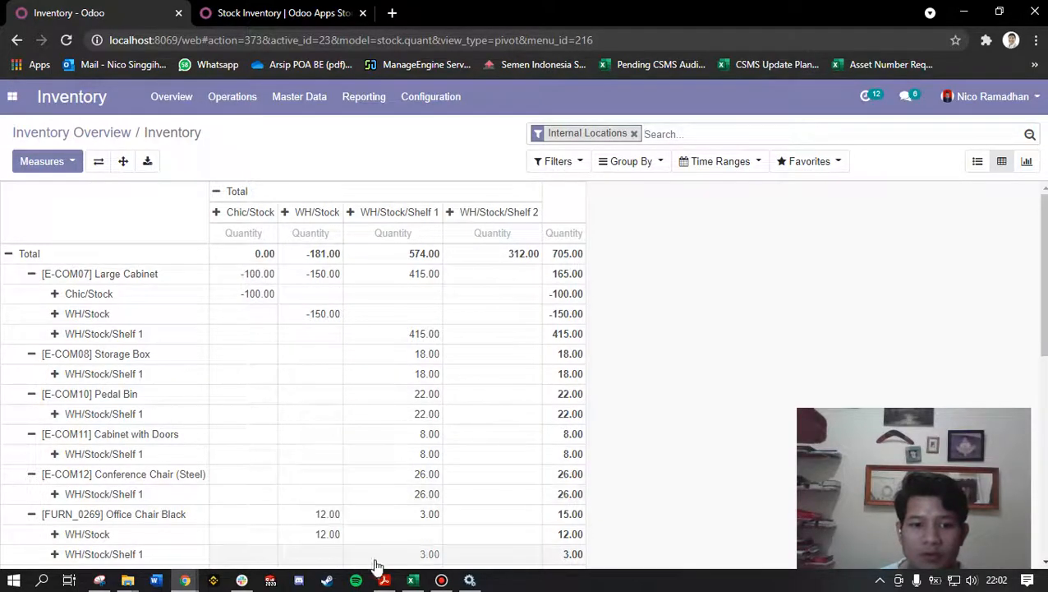
Step: Look up the item name "Drawer" in the Blogger post's scenario and return to the Odoo inventory report
mouse_move(193, 567)
click(100, 514)
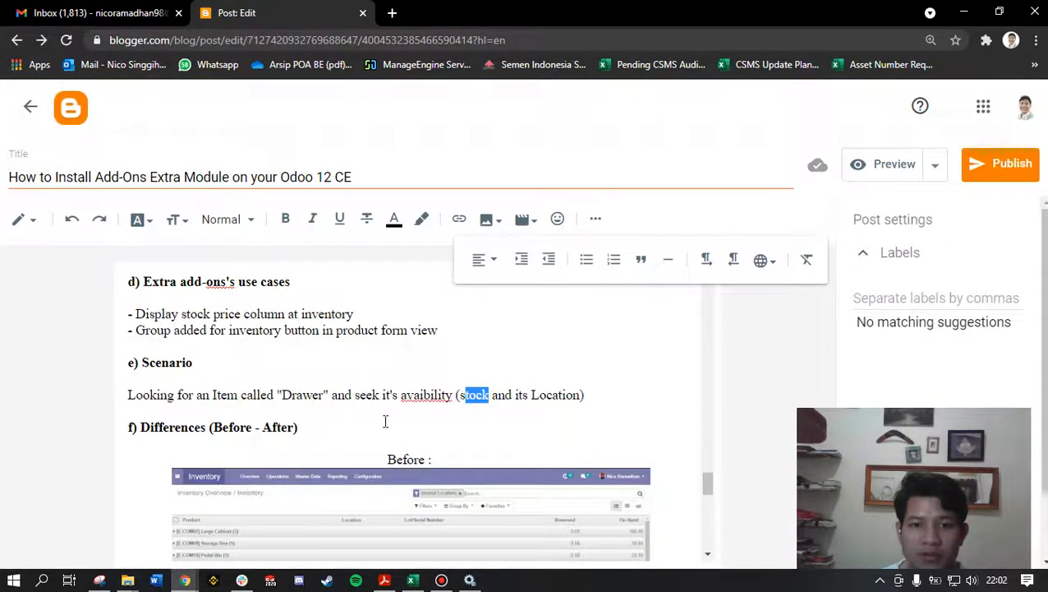
click(305, 408)
double_click(287, 396)
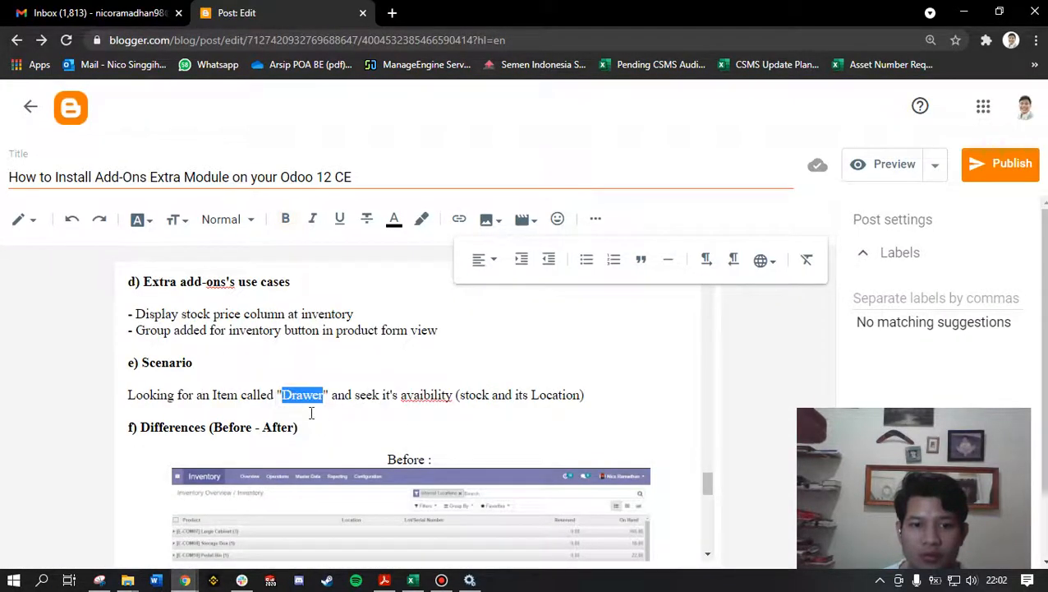
mouse_move(185, 581)
click(260, 514)
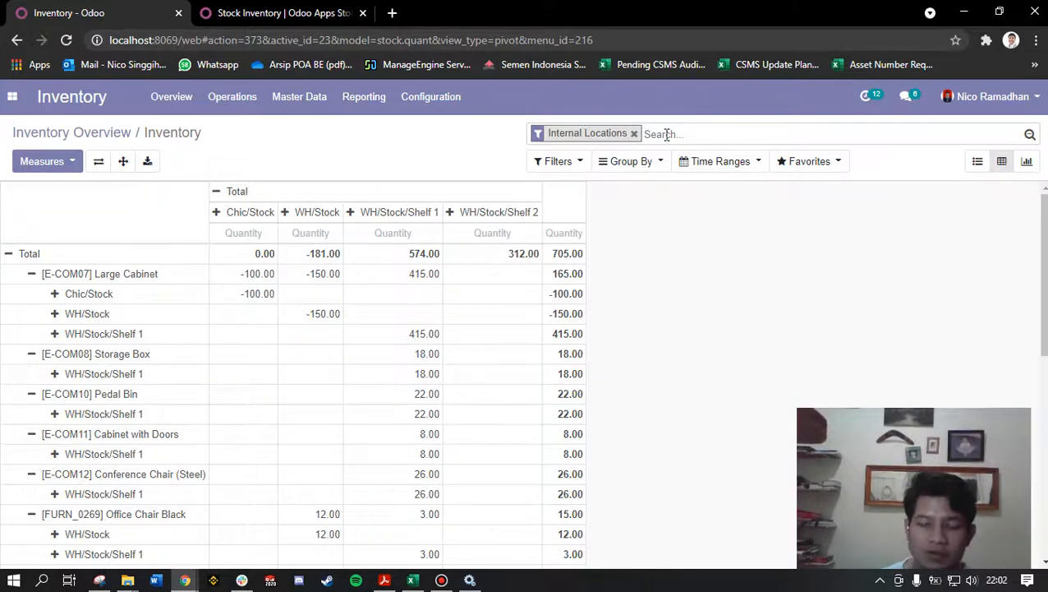
Step: Group the inventory pivot table by Product, discarding the unfinished search for "draw"
text(draw)
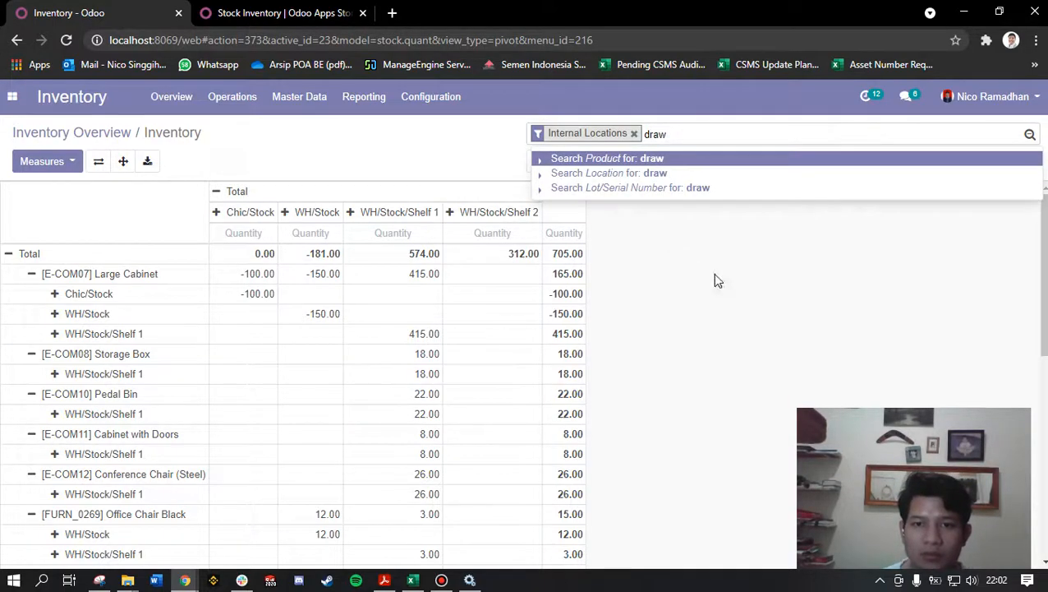
click(698, 343)
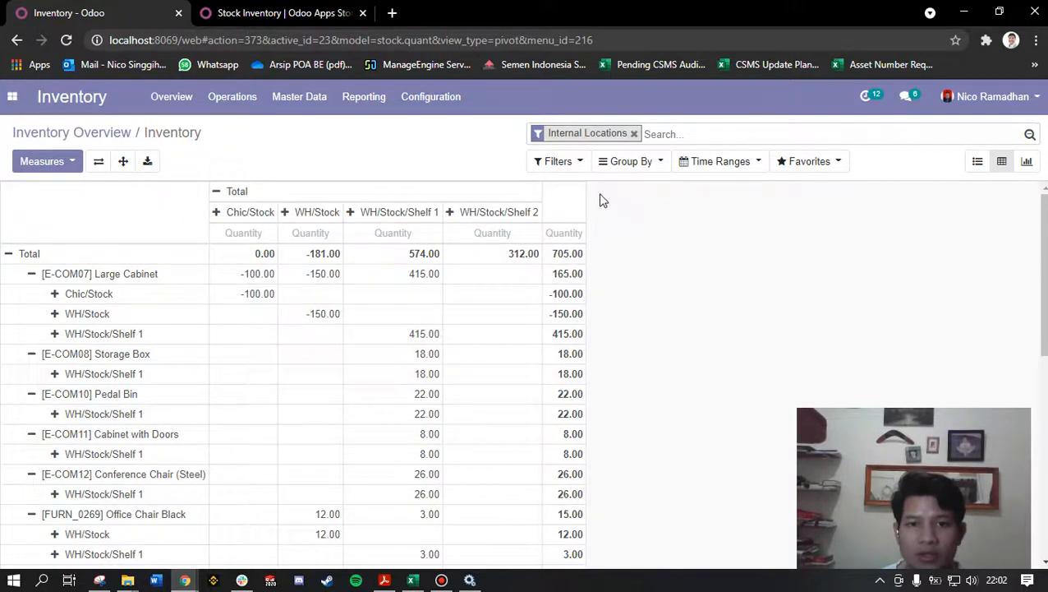
click(633, 161)
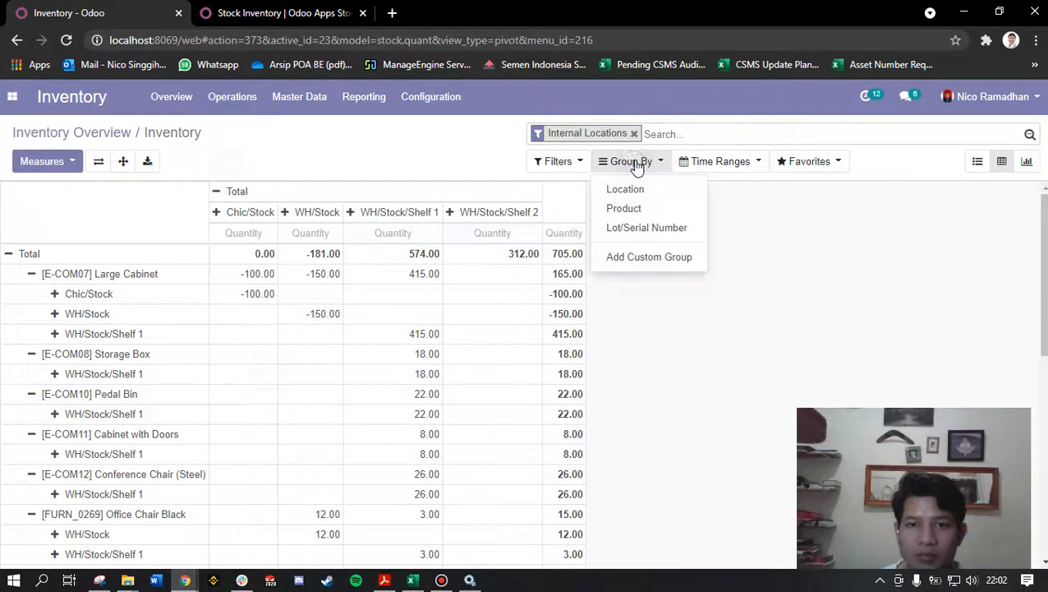
click(660, 207)
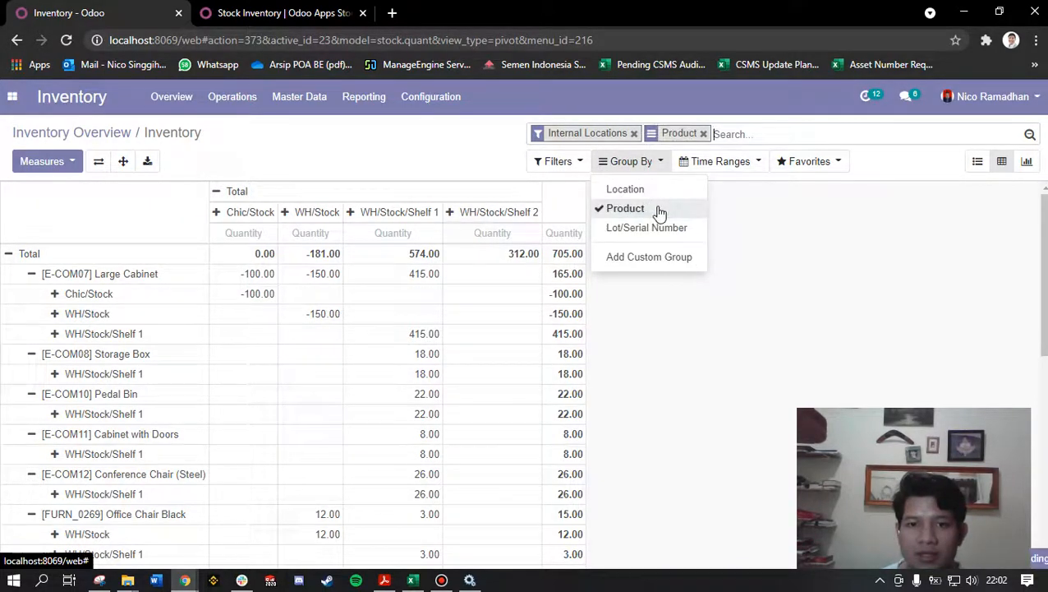
click(727, 280)
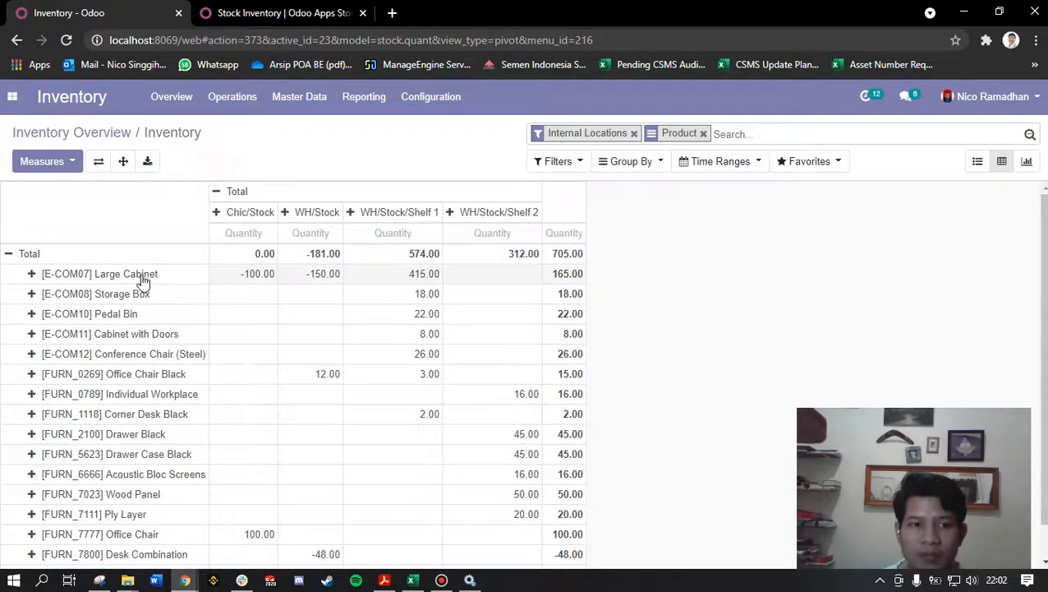
Step: Filter the inventory pivot table to products matching "drawer"
scroll(113, 501, up, 1)
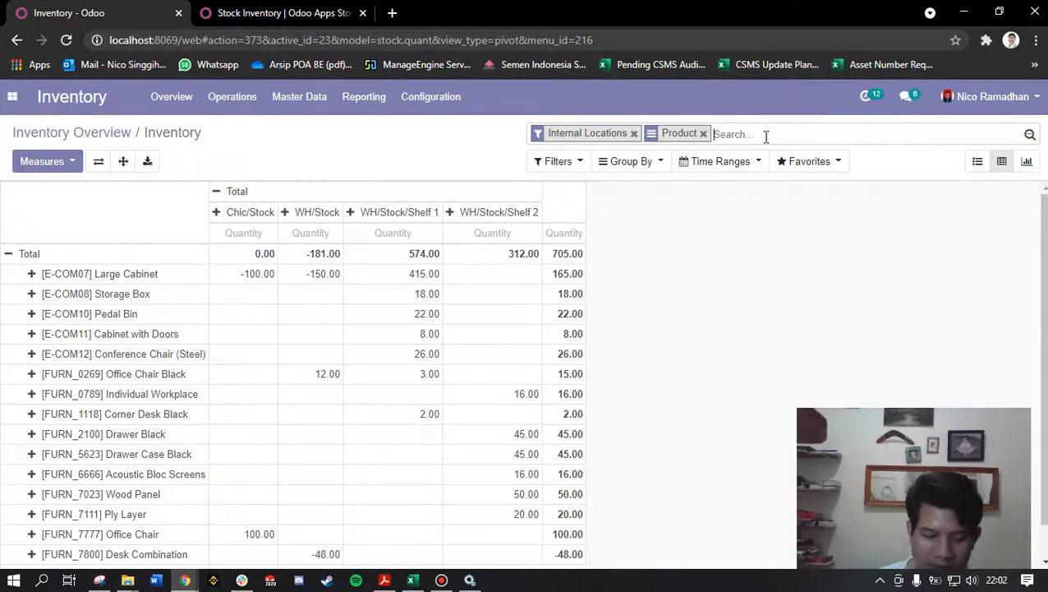
text(drawer)
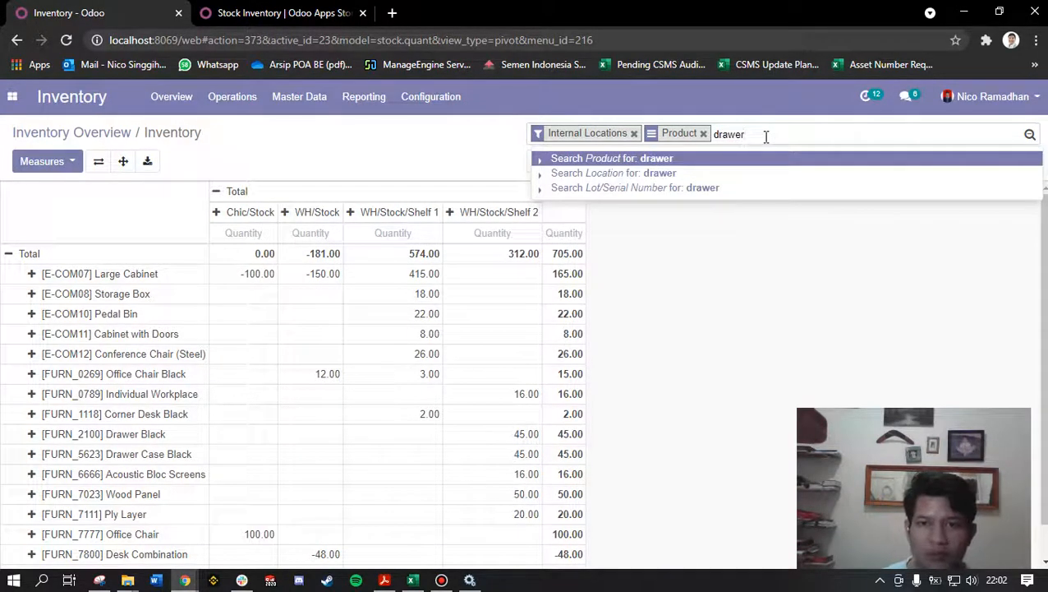
key(Return)
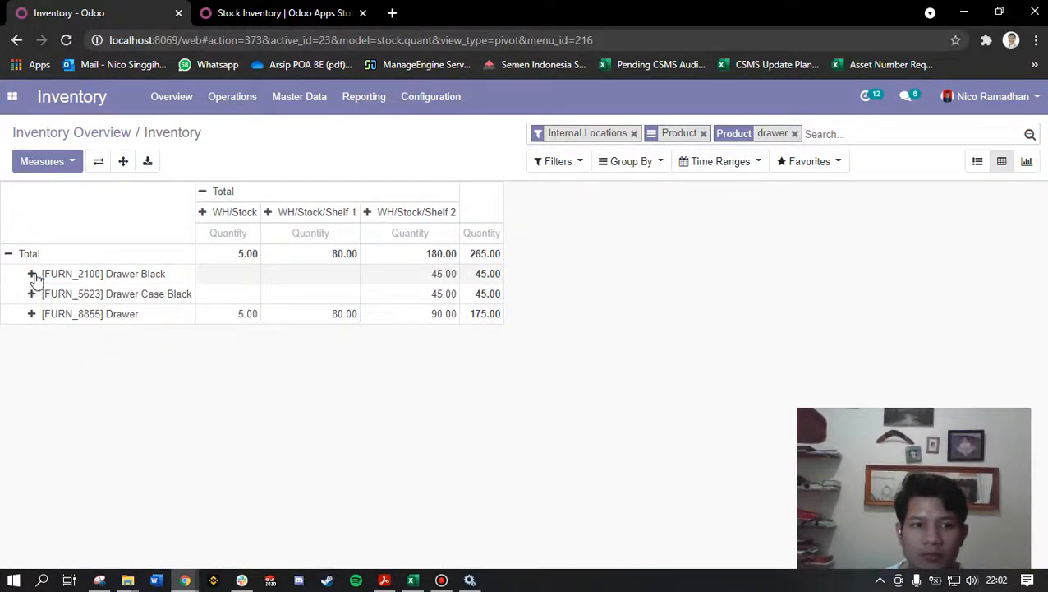
Step: Add the Reserved Quantity measure to the inventory pivot table alongside Quantity
click(67, 164)
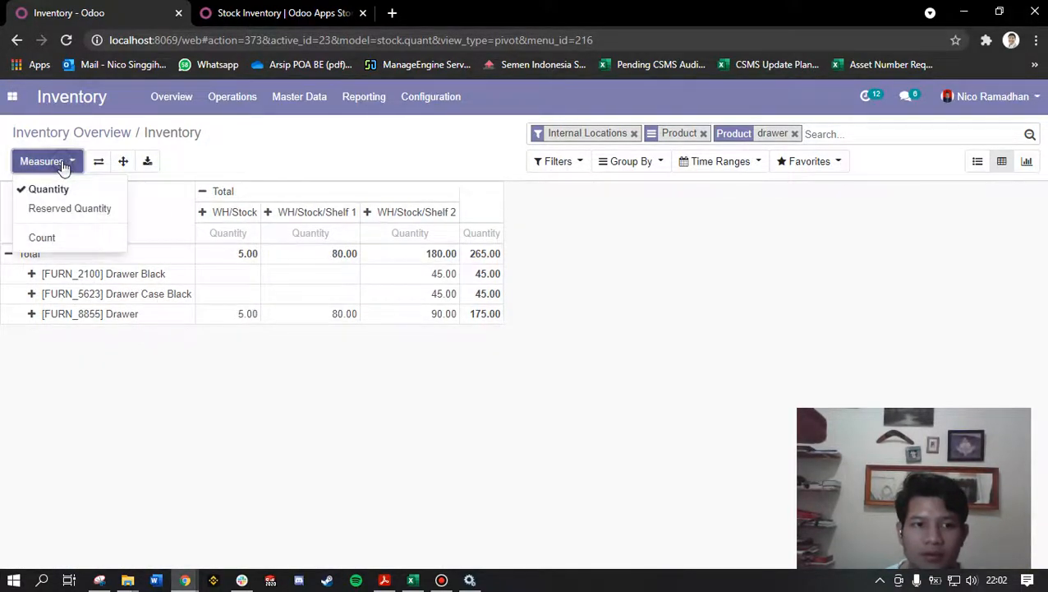
click(75, 218)
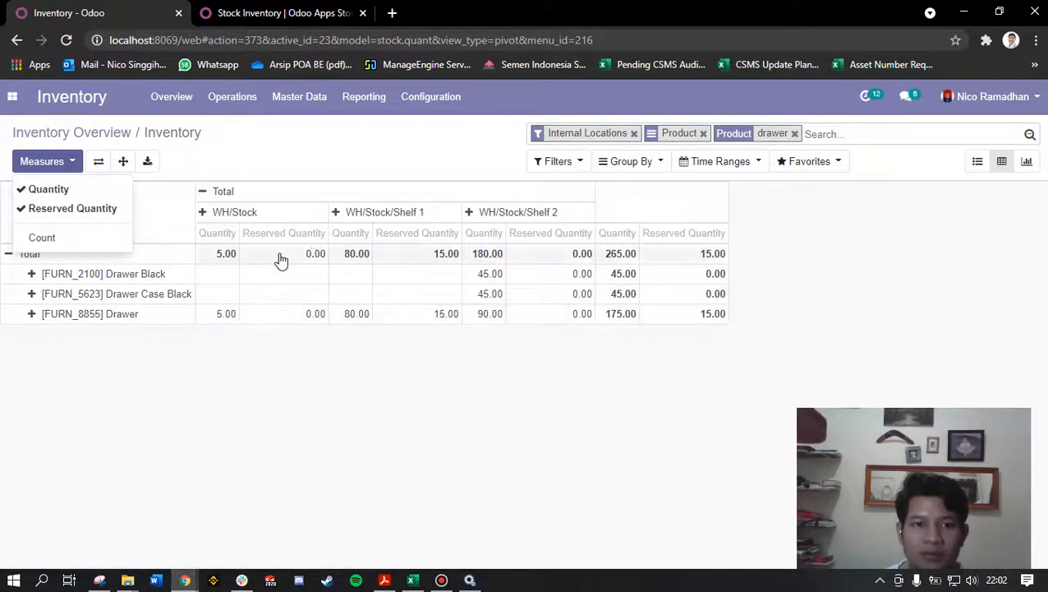
click(277, 350)
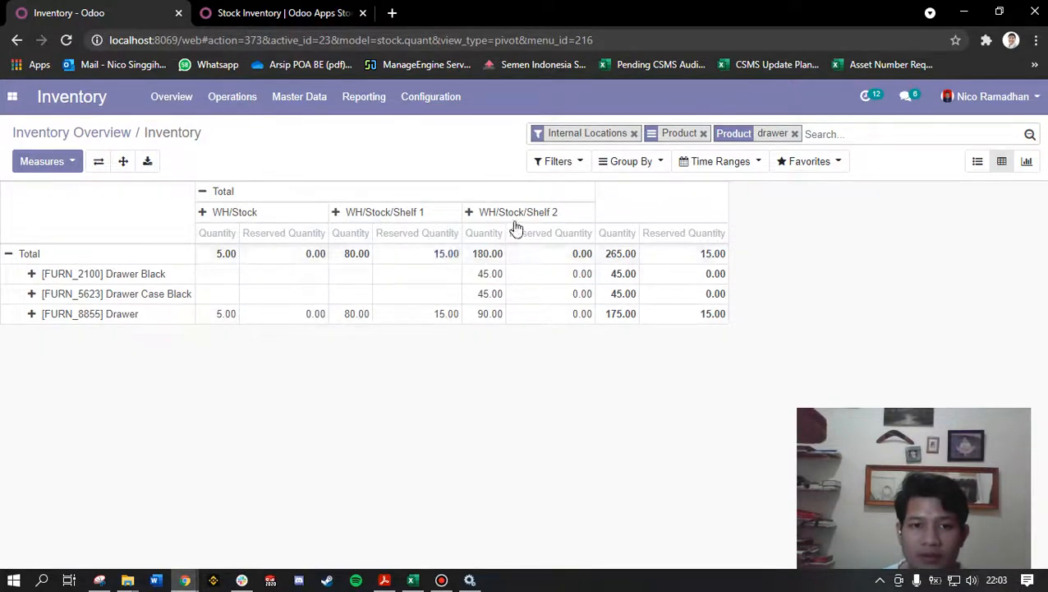
Step: Recheck which item the Blogger post's scenario asks to look for, and return to the Odoo inventory pivot table
click(184, 580)
click(133, 527)
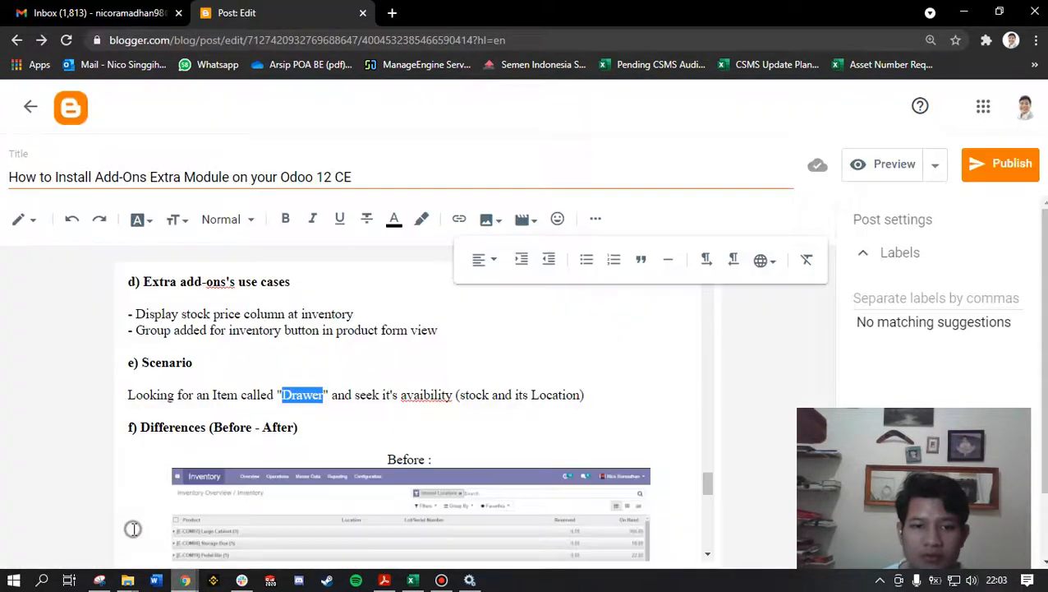
click(307, 410)
drag(182, 393, 332, 394)
click(184, 580)
click(99, 504)
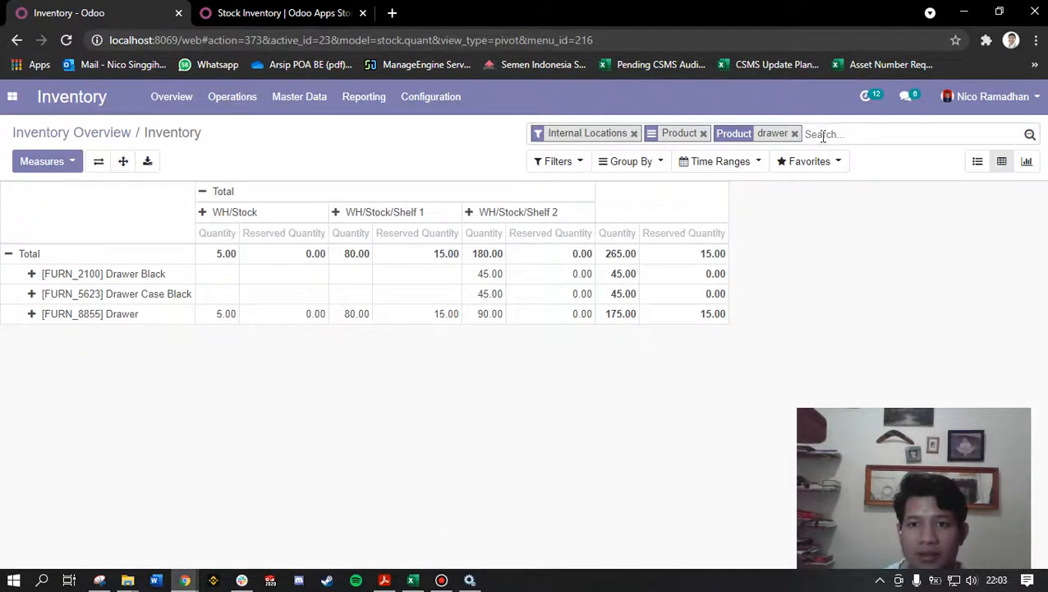
click(632, 163)
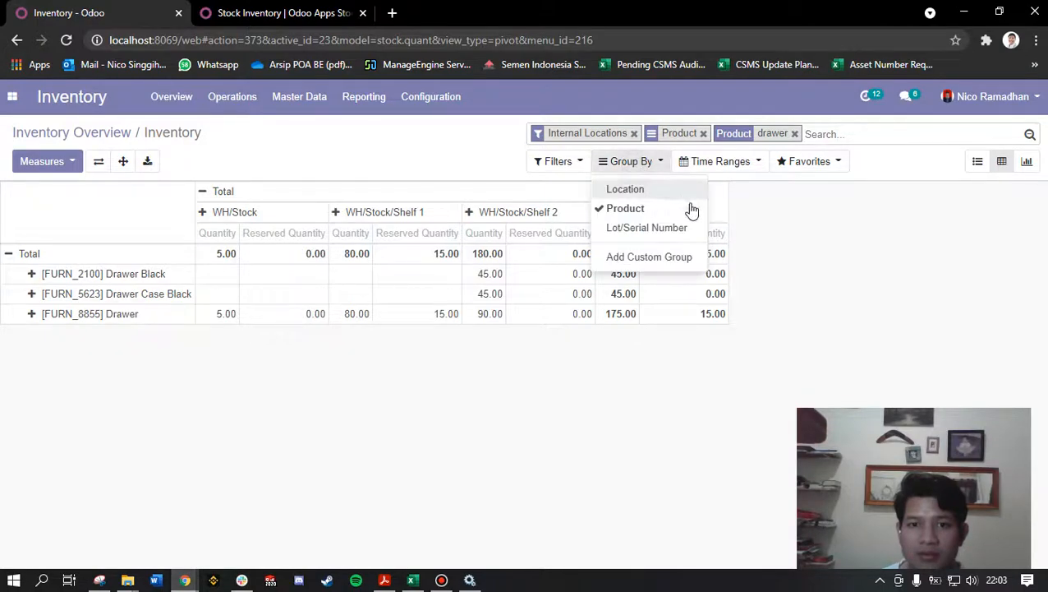
click(820, 242)
Step: Review the scenario's availability requirement (stock and location) in the Blogger post, and return to the Odoo inventory pivot table
mouse_move(191, 580)
click(91, 505)
click(468, 415)
drag(360, 395, 559, 395)
click(413, 399)
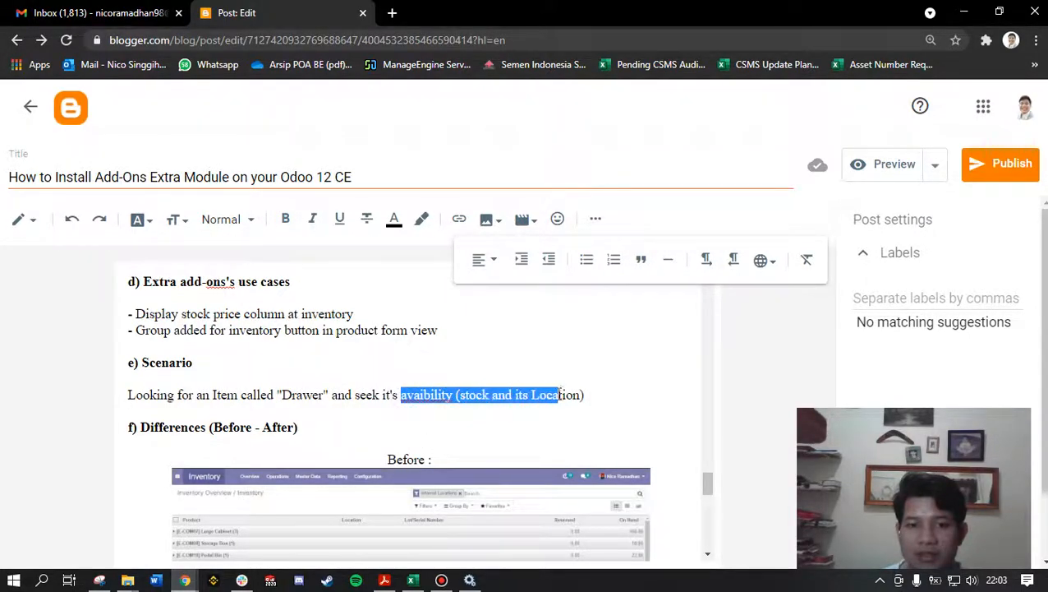
click(963, 12)
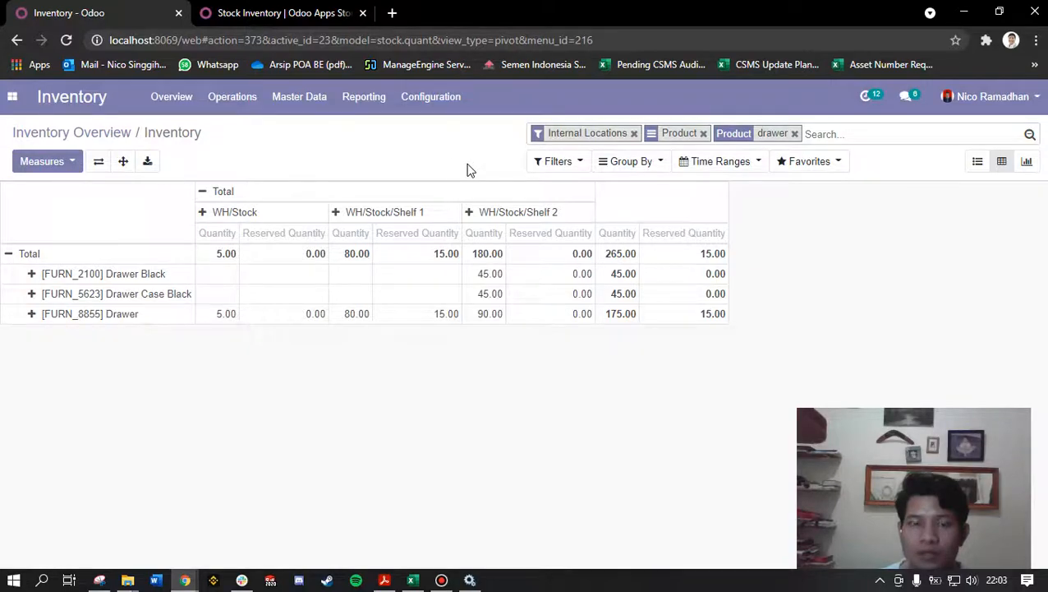
Step: Retrieve the Inventory Valuation report computed for the Current Inventory
click(366, 99)
click(388, 147)
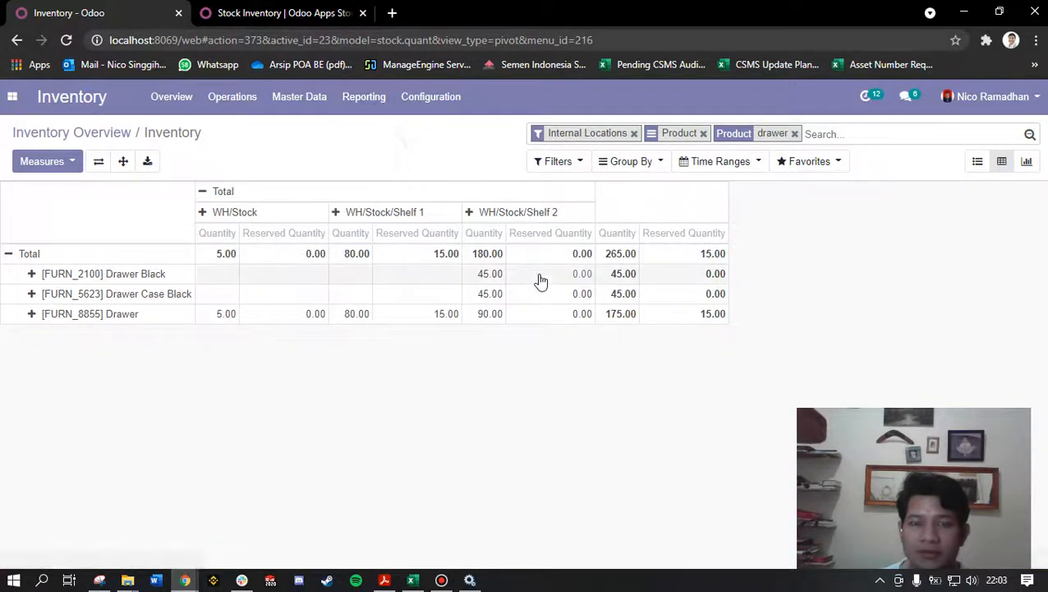
click(294, 280)
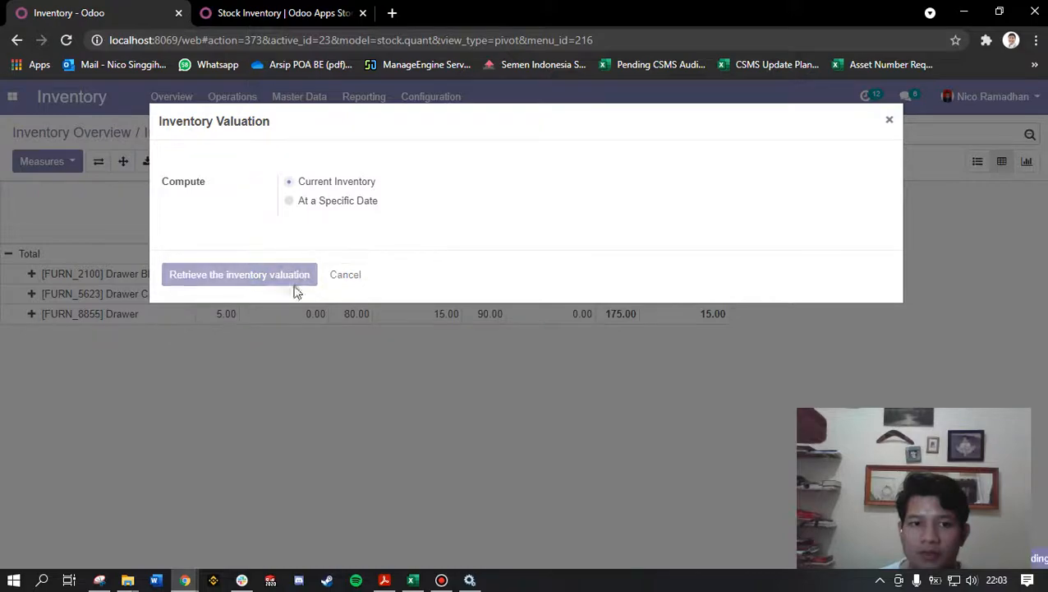